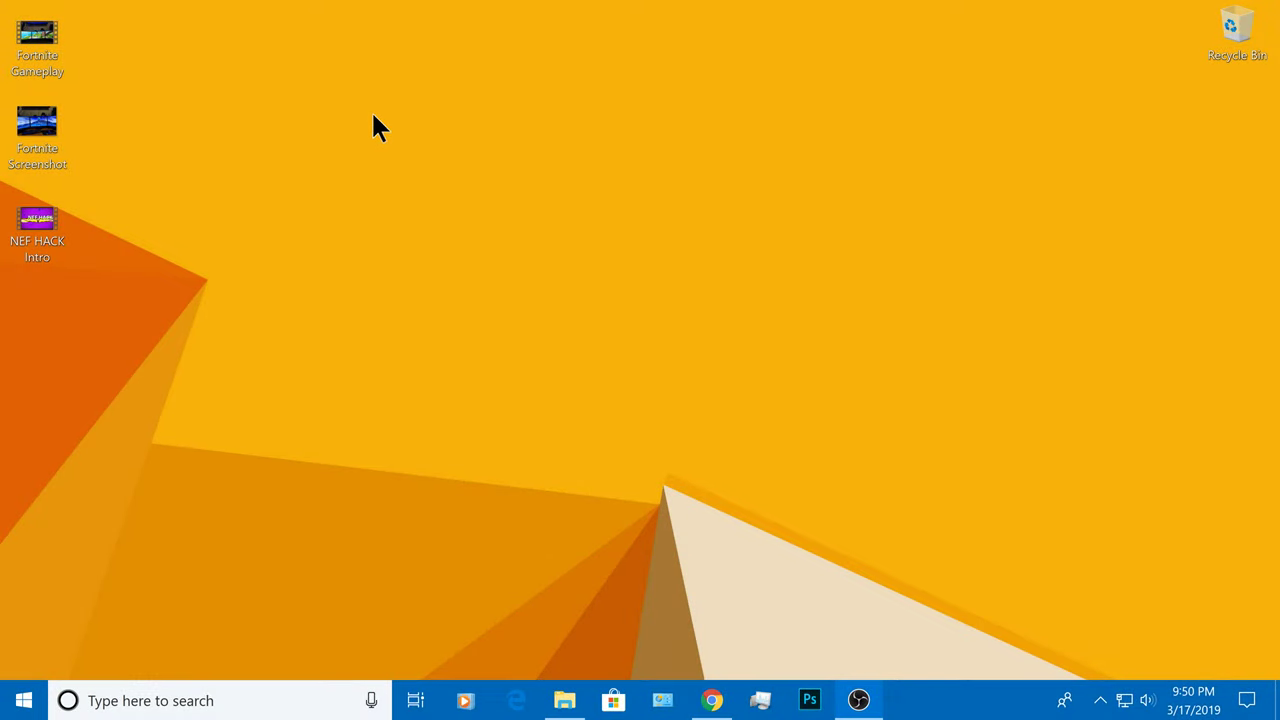
# - Preview the Fortnite Gameplay video, Fortnite Screenshot image and NEF HACK Intro video from the desktop
pyautogui.doubleClick(50, 42)
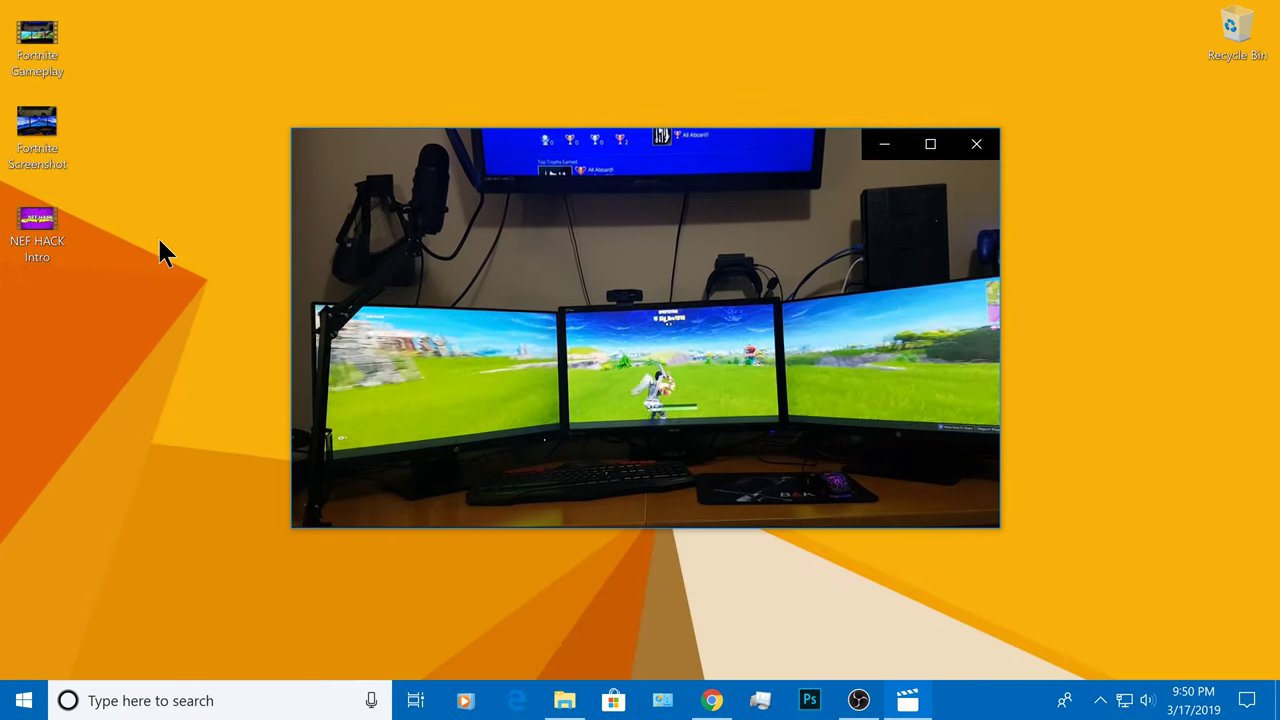
pyautogui.click(966, 145)
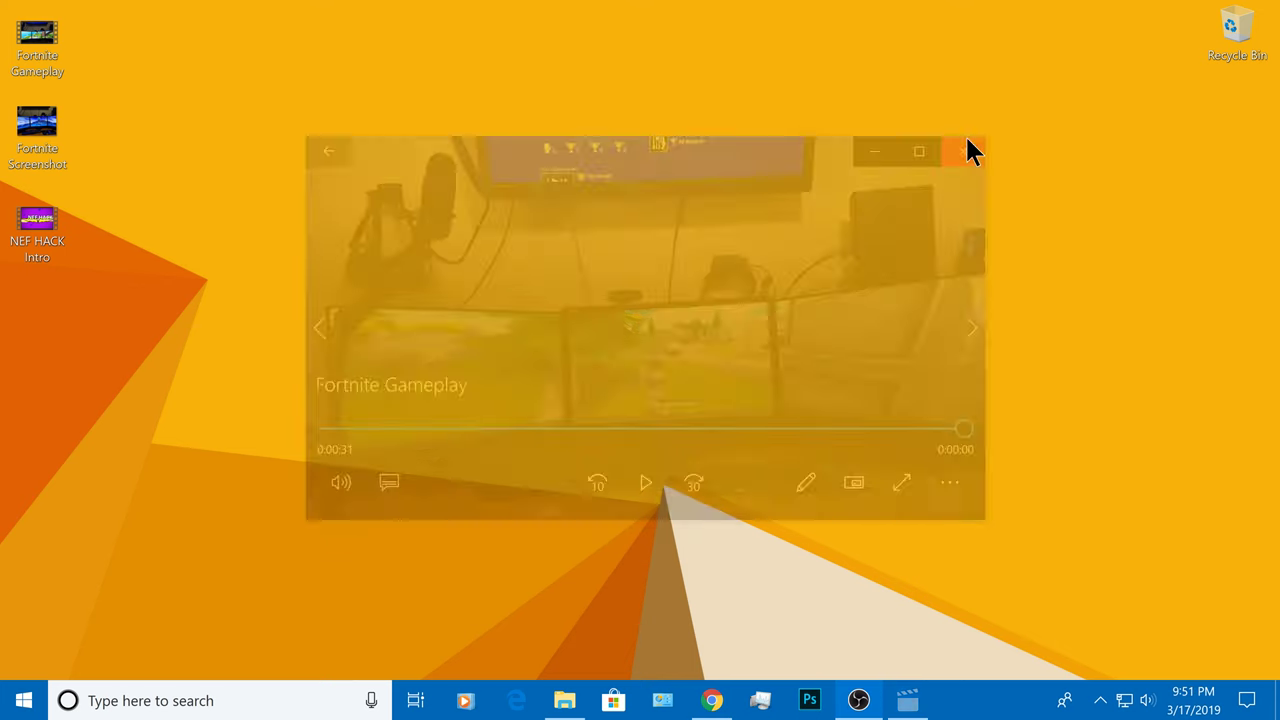
pyautogui.doubleClick(32, 140)
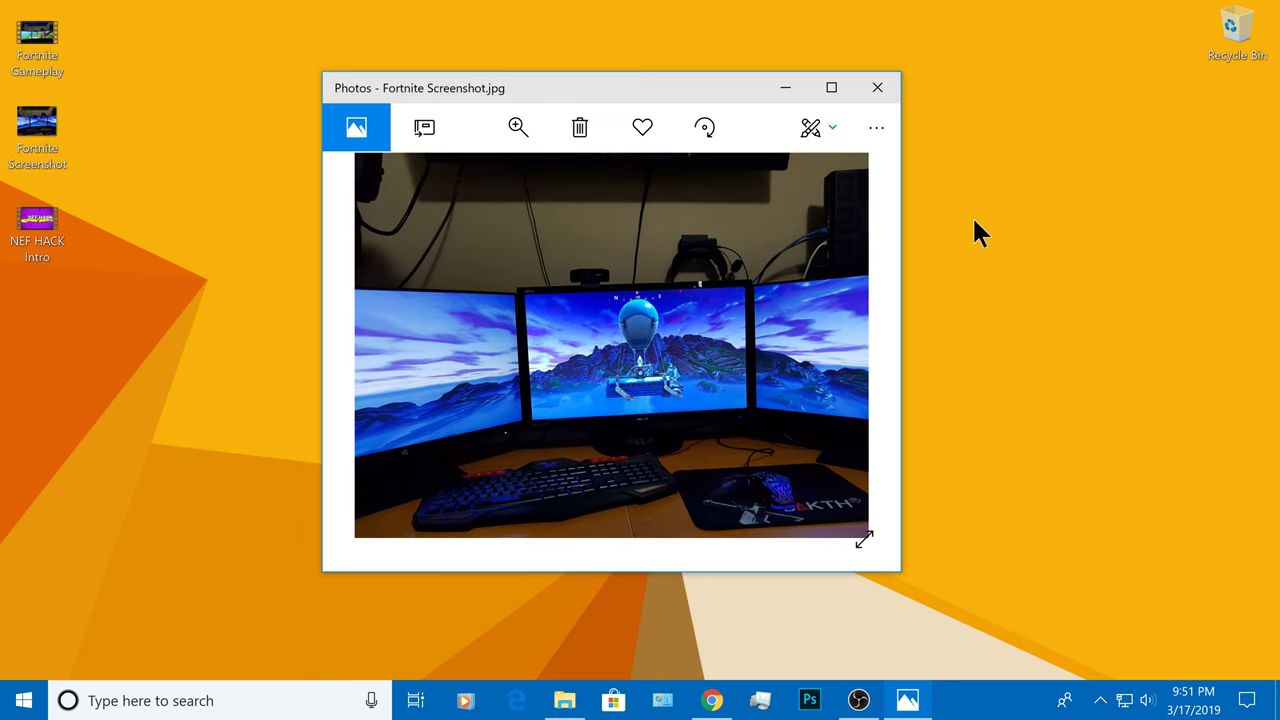
pyautogui.click(877, 88)
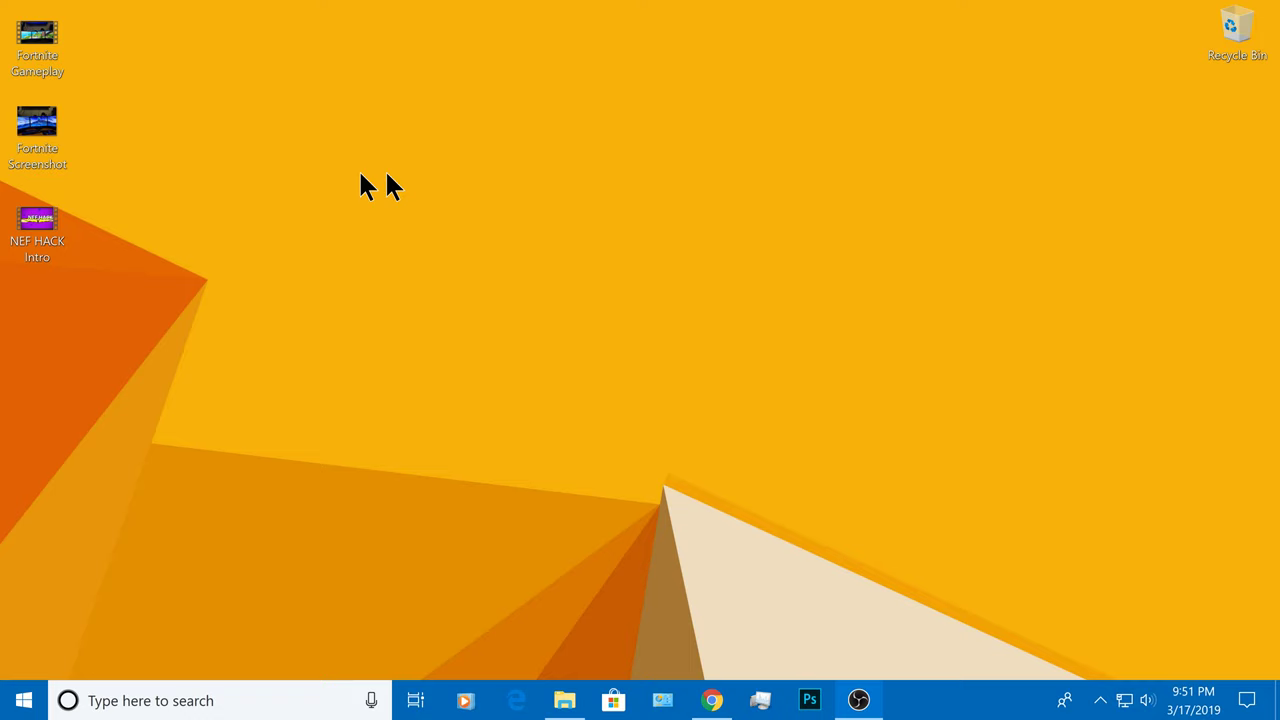
pyautogui.doubleClick(43, 228)
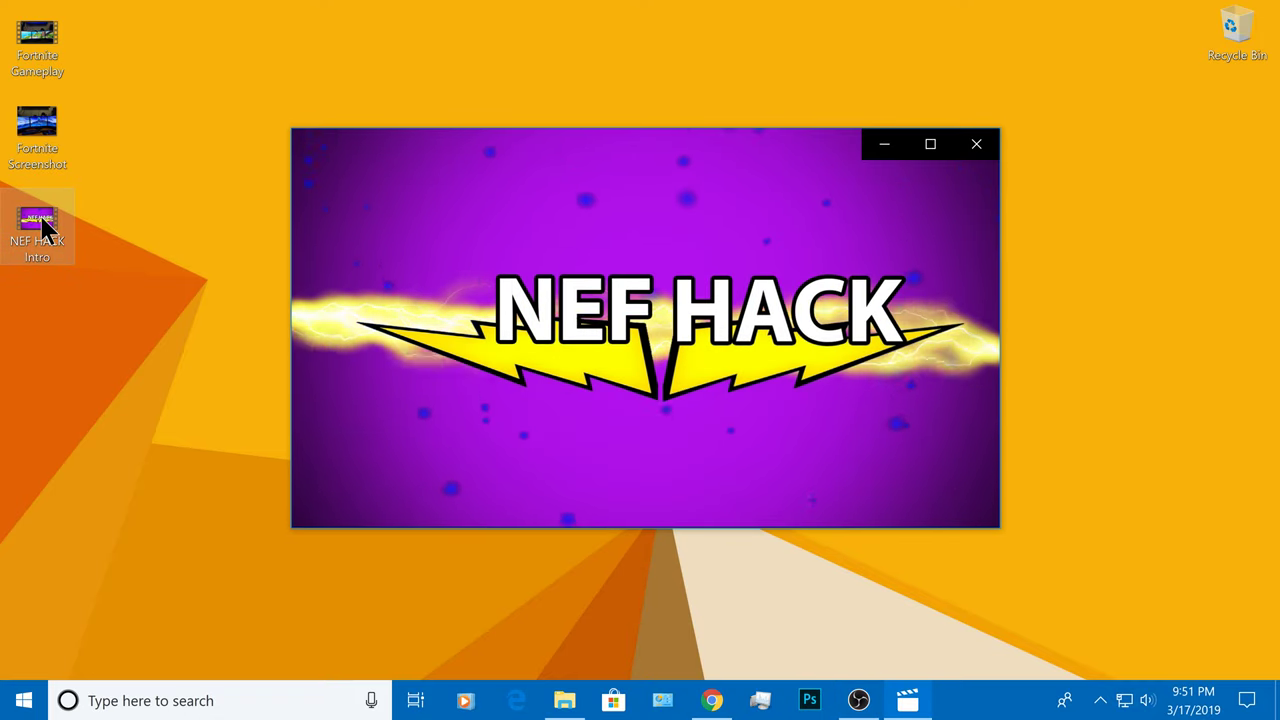
pyautogui.click(978, 146)
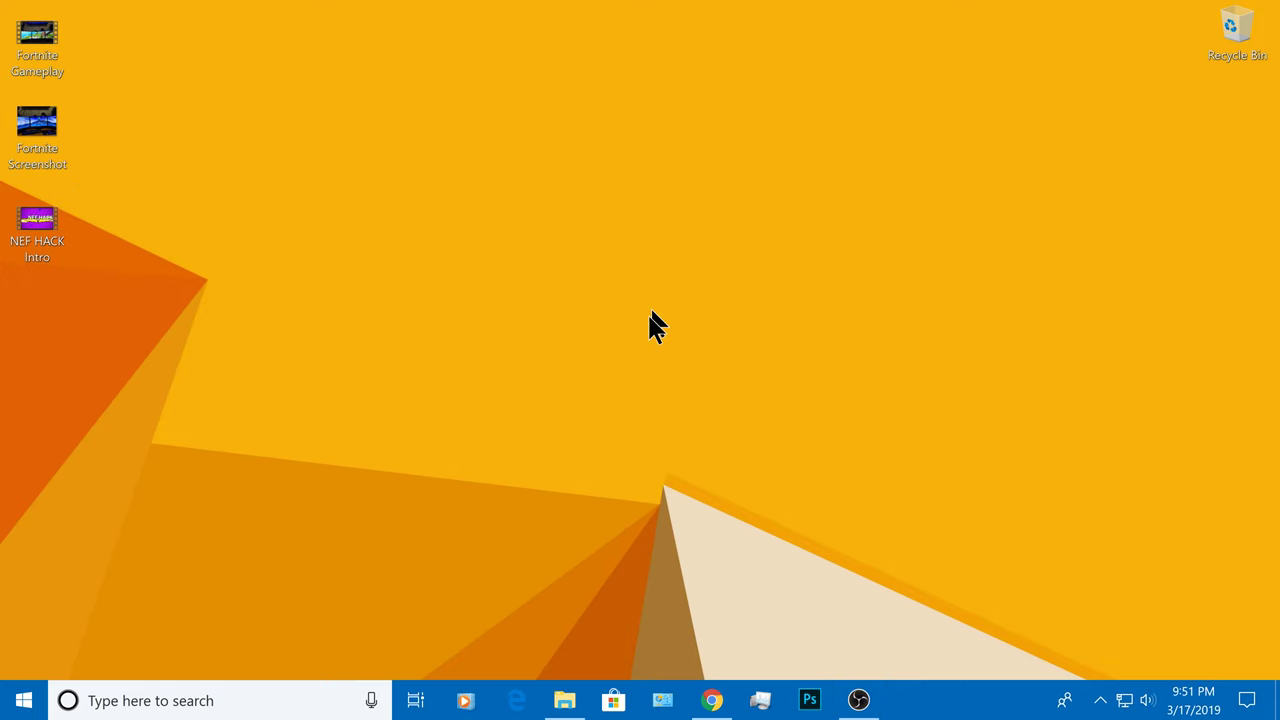
# - Copy the three desktop media files into the empty NEF USB (G:) drive
pyautogui.click(564, 700)
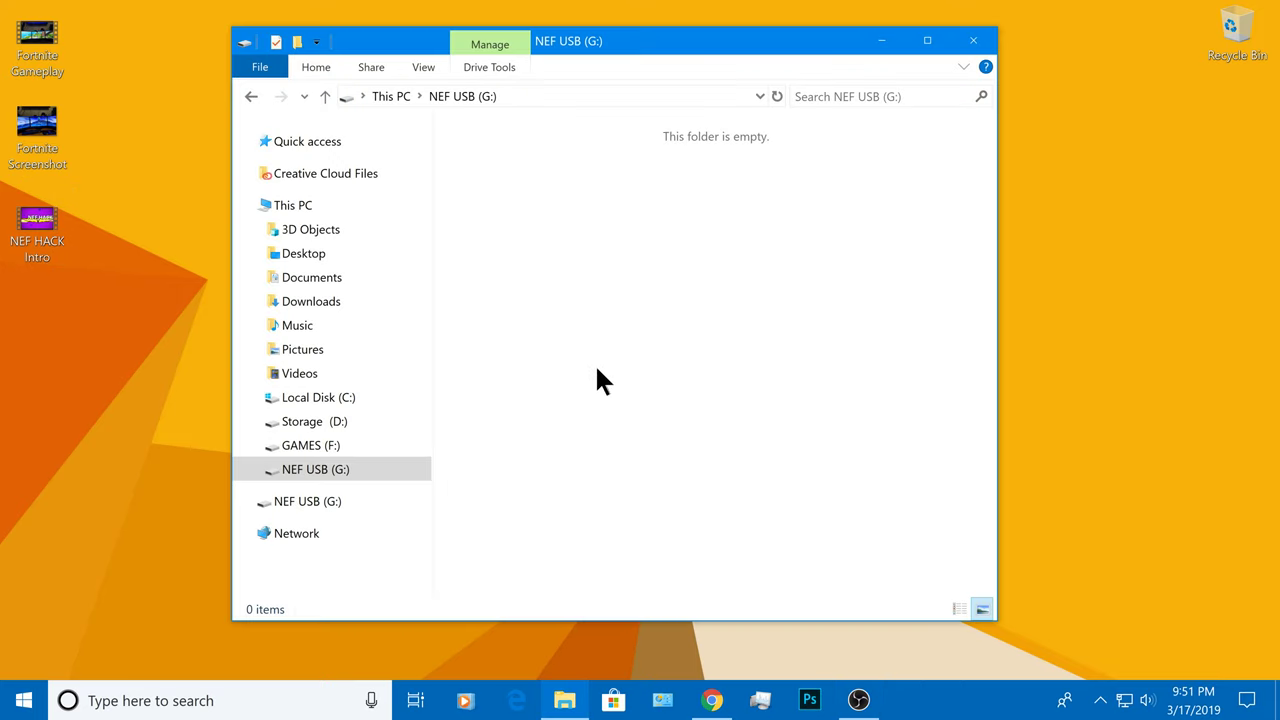
pyautogui.moveTo(103, 44); pyautogui.dragTo(50, 250)
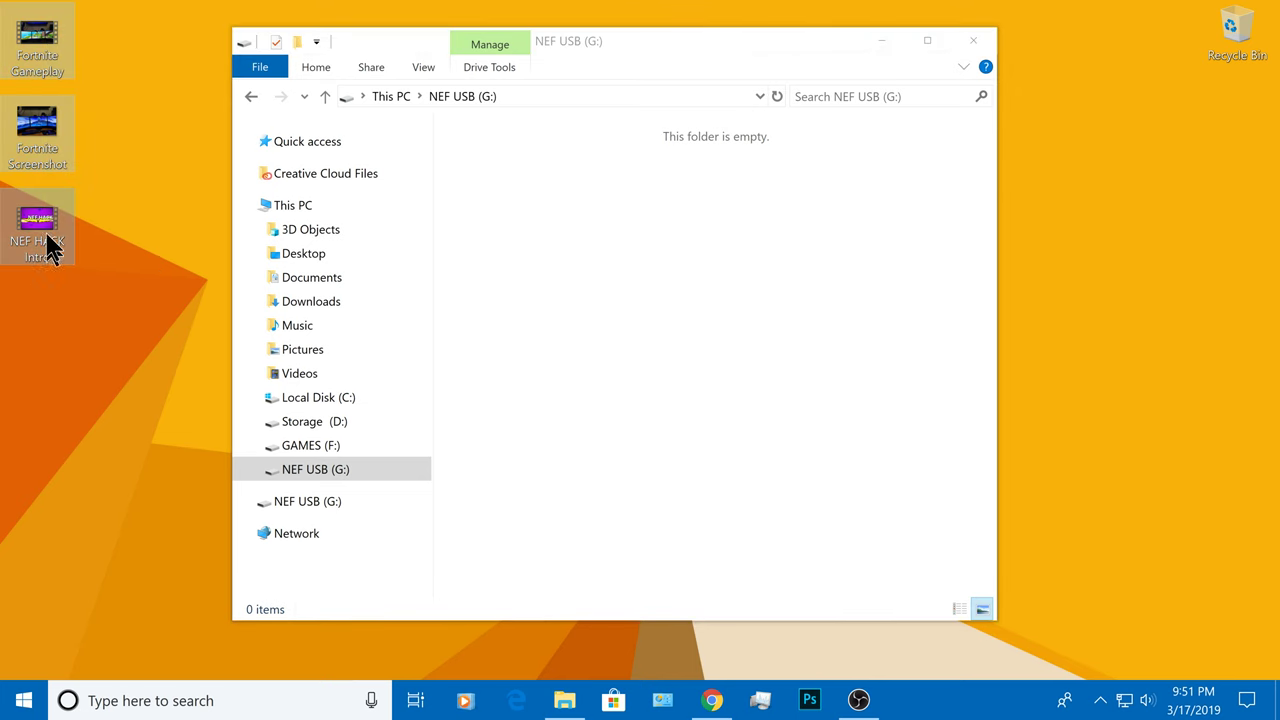
pyautogui.rightClick(43, 216)
pyautogui.click(108, 460)
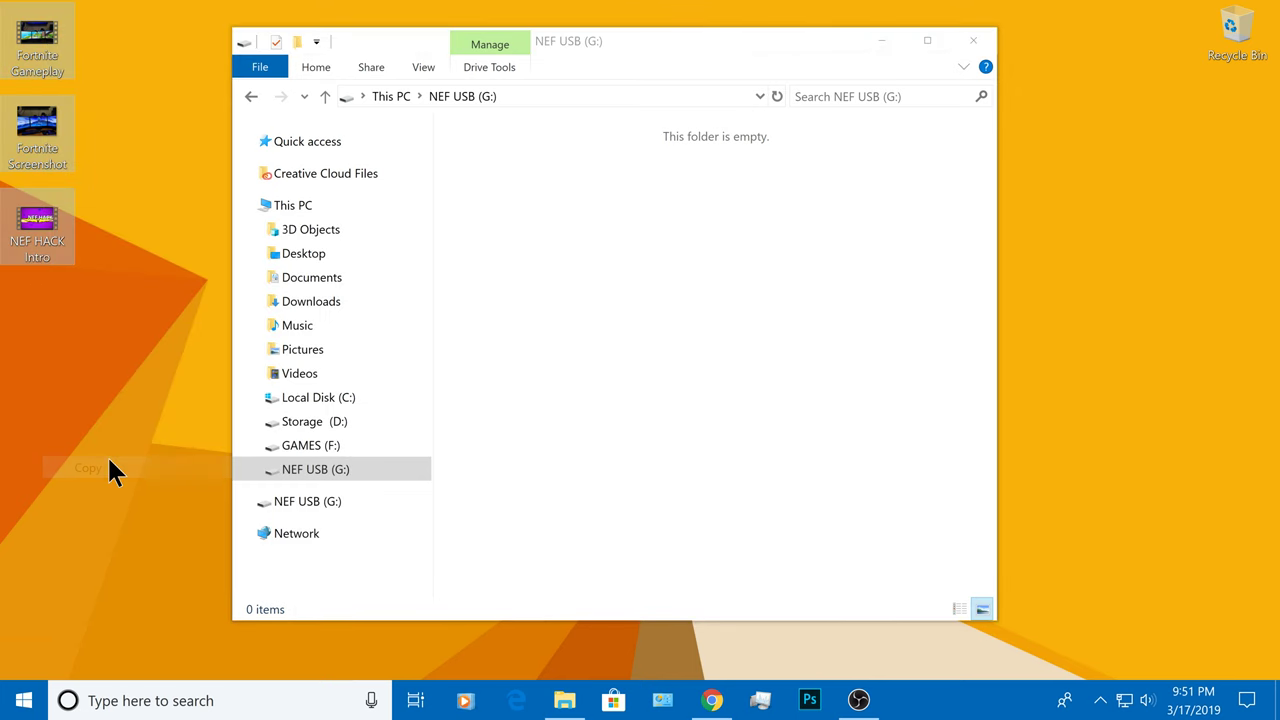
pyautogui.rightClick(620, 318)
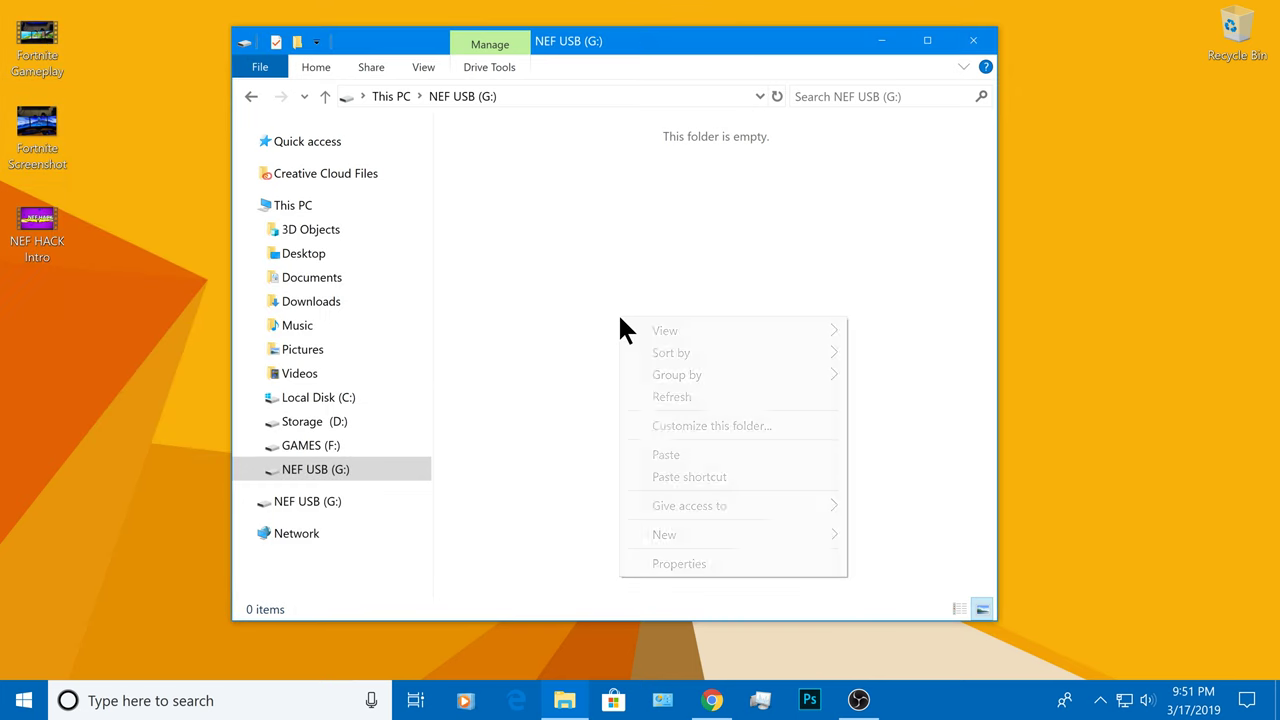
pyautogui.click(666, 454)
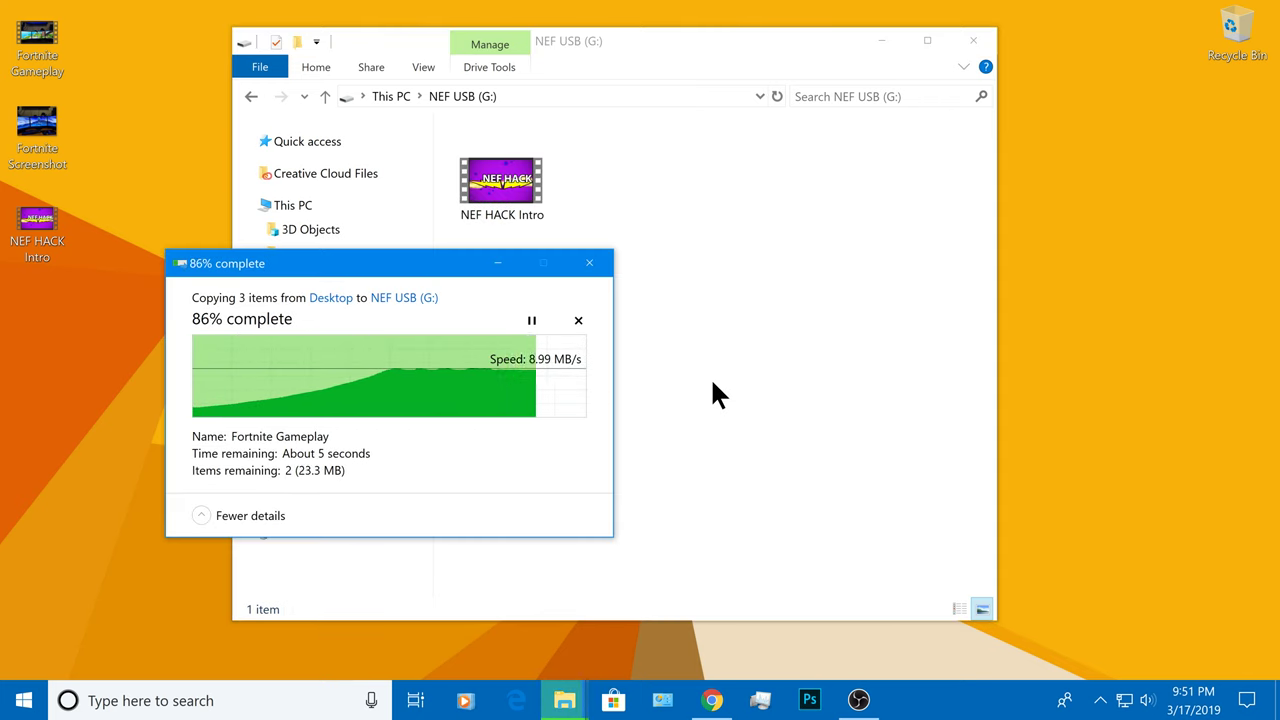
# - Permanently delete all three files from NEF USB (G:) and close the empty window
pyautogui.click(368, 469)
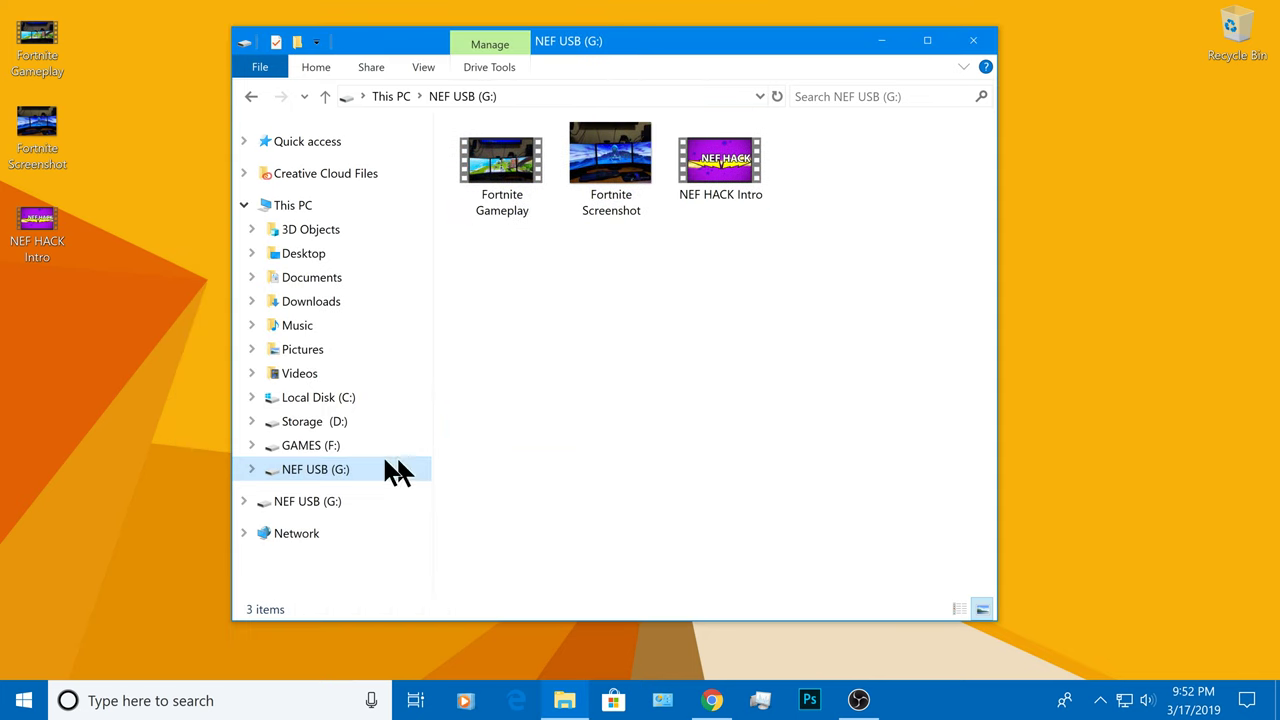
pyautogui.hotkey('alt', 'Up')
pyautogui.doubleClick(636, 529)
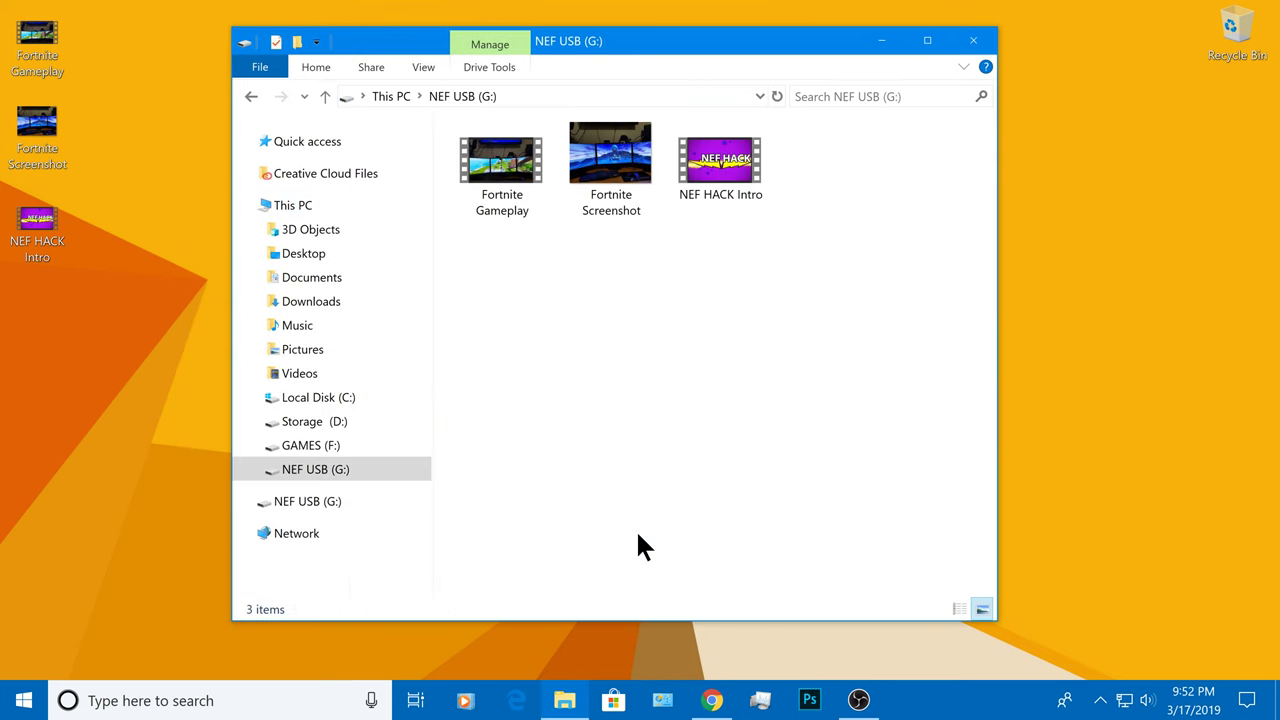
pyautogui.moveTo(562, 262); pyautogui.dragTo(737, 177)
pyautogui.moveTo(506, 295); pyautogui.dragTo(752, 170)
pyautogui.rightClick(752, 170)
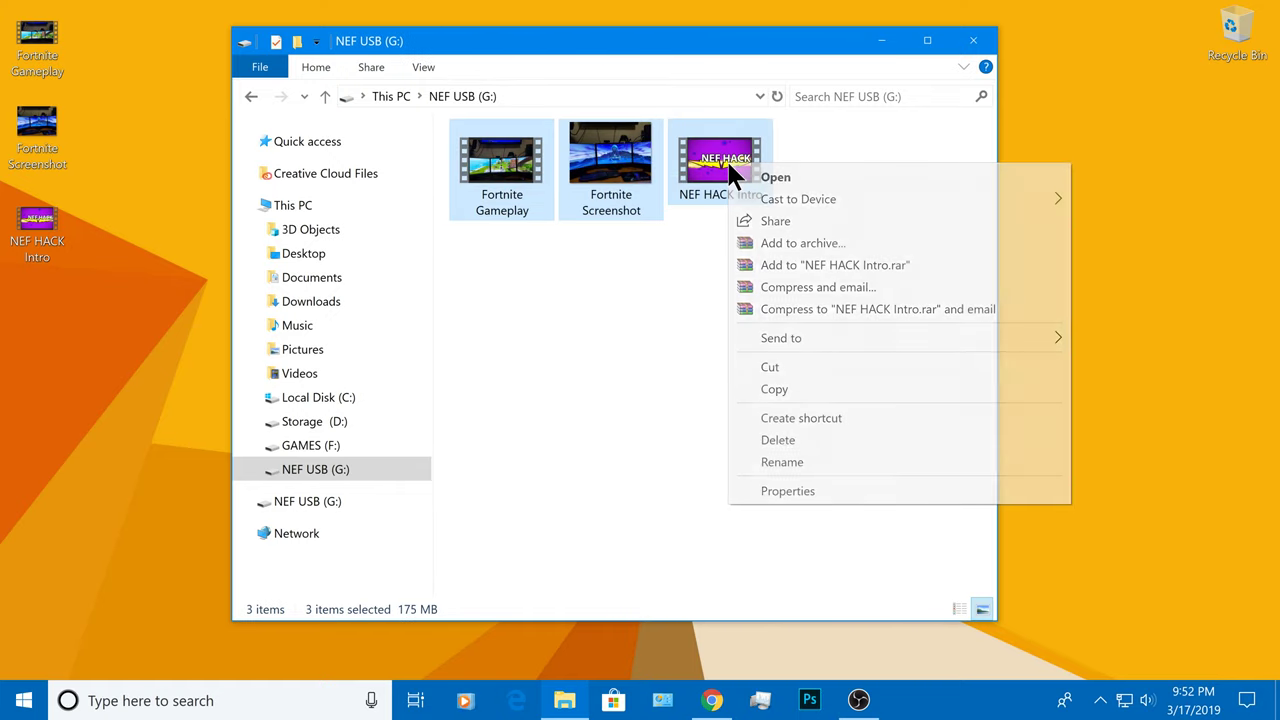
pyautogui.click(812, 439)
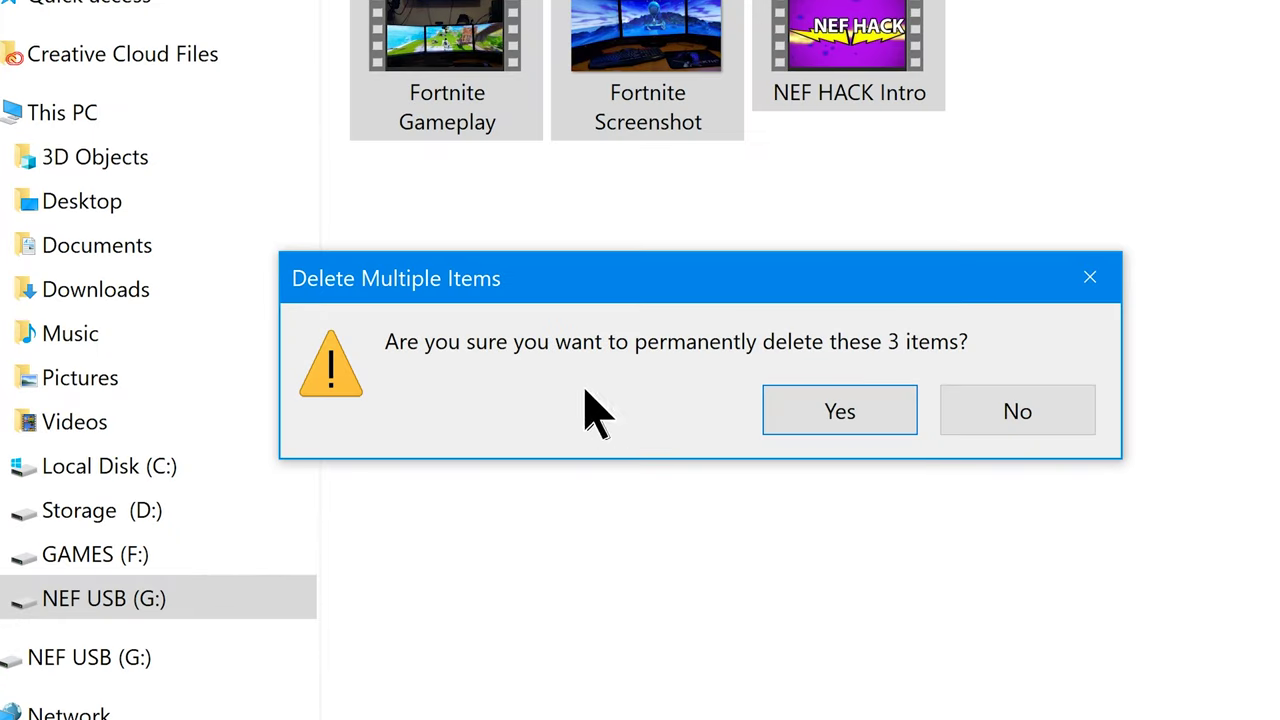
pyautogui.click(887, 424)
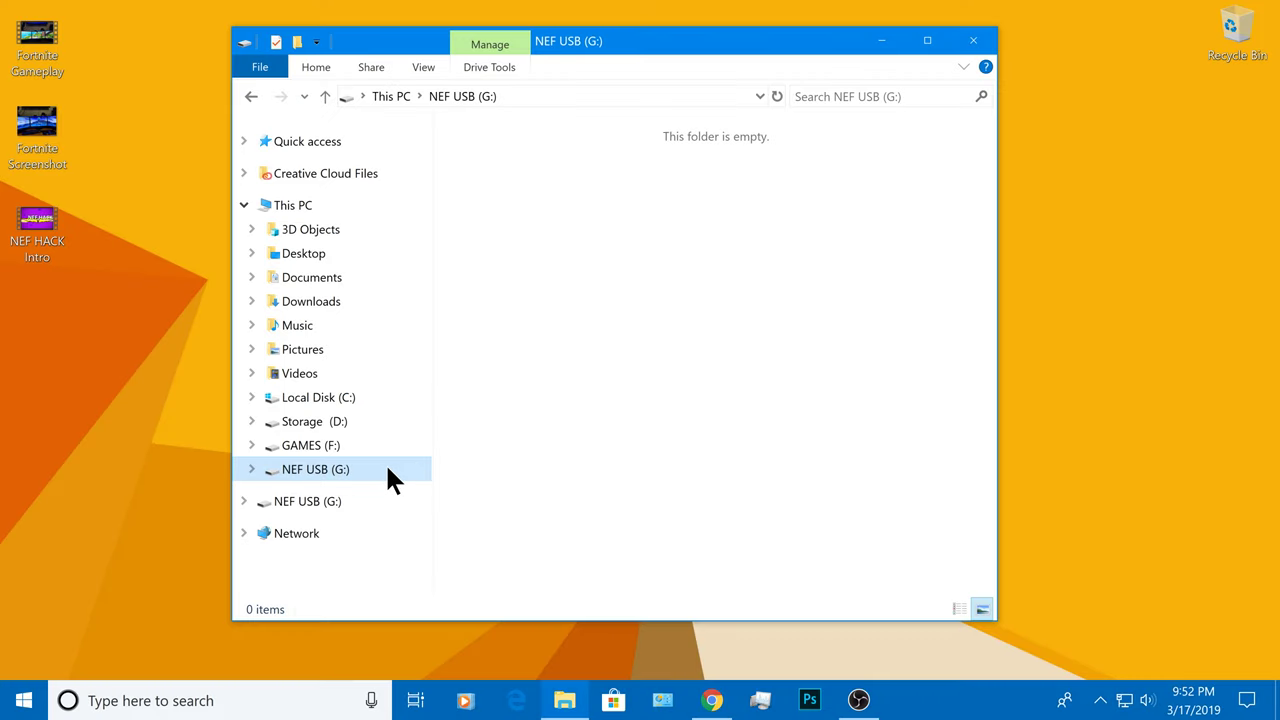
pyautogui.click(316, 210)
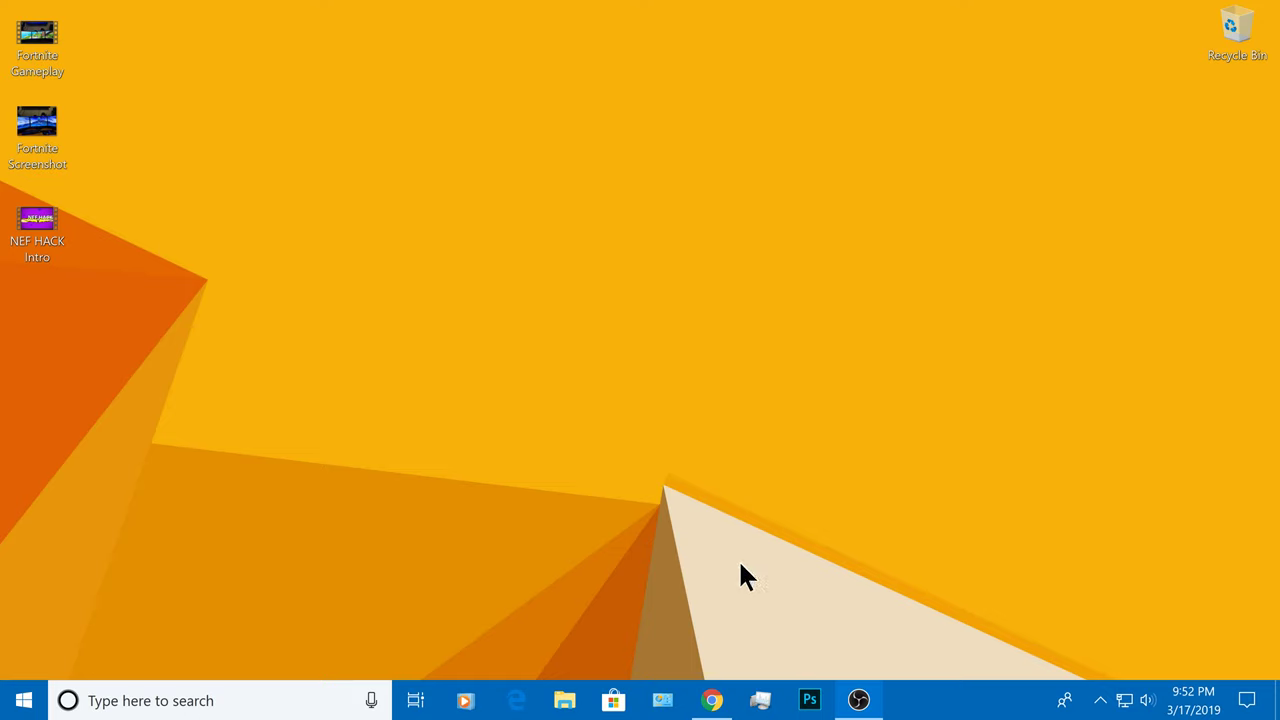
# - Search Google for 'recoverit wondershare' in Chrome
pyautogui.click(712, 699)
pyautogui.click(545, 411)
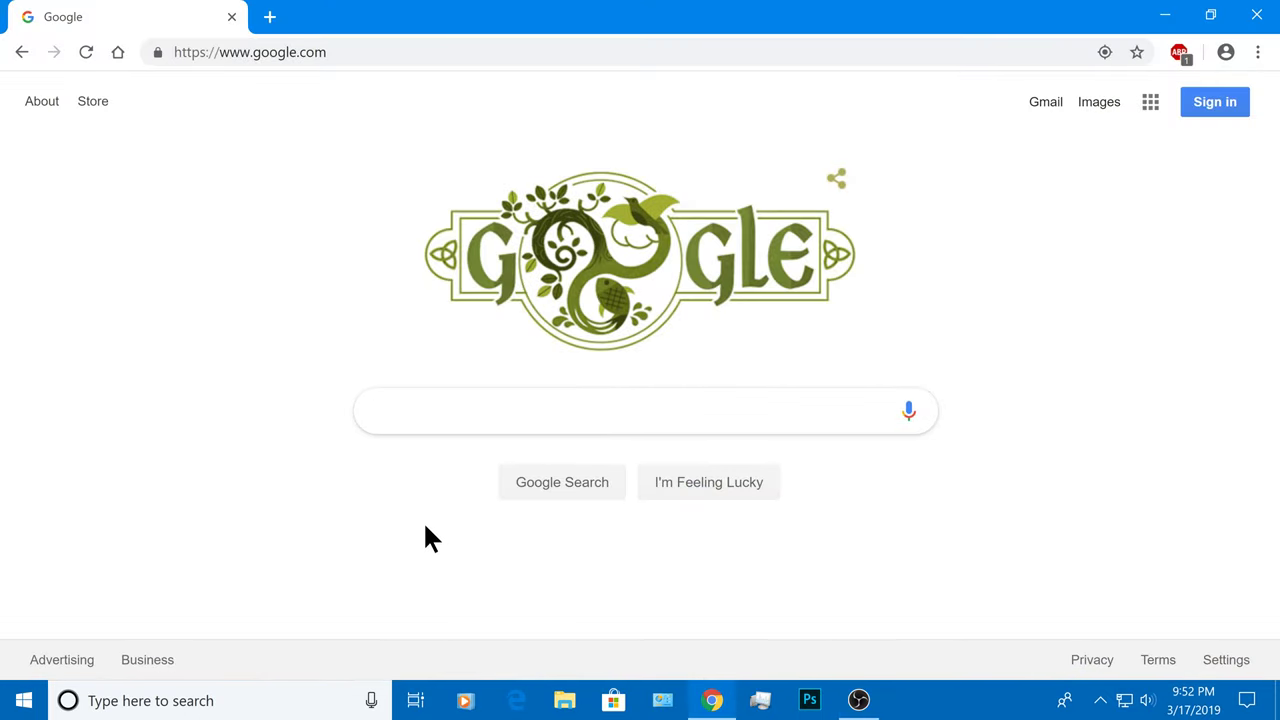
pyautogui.write('r')
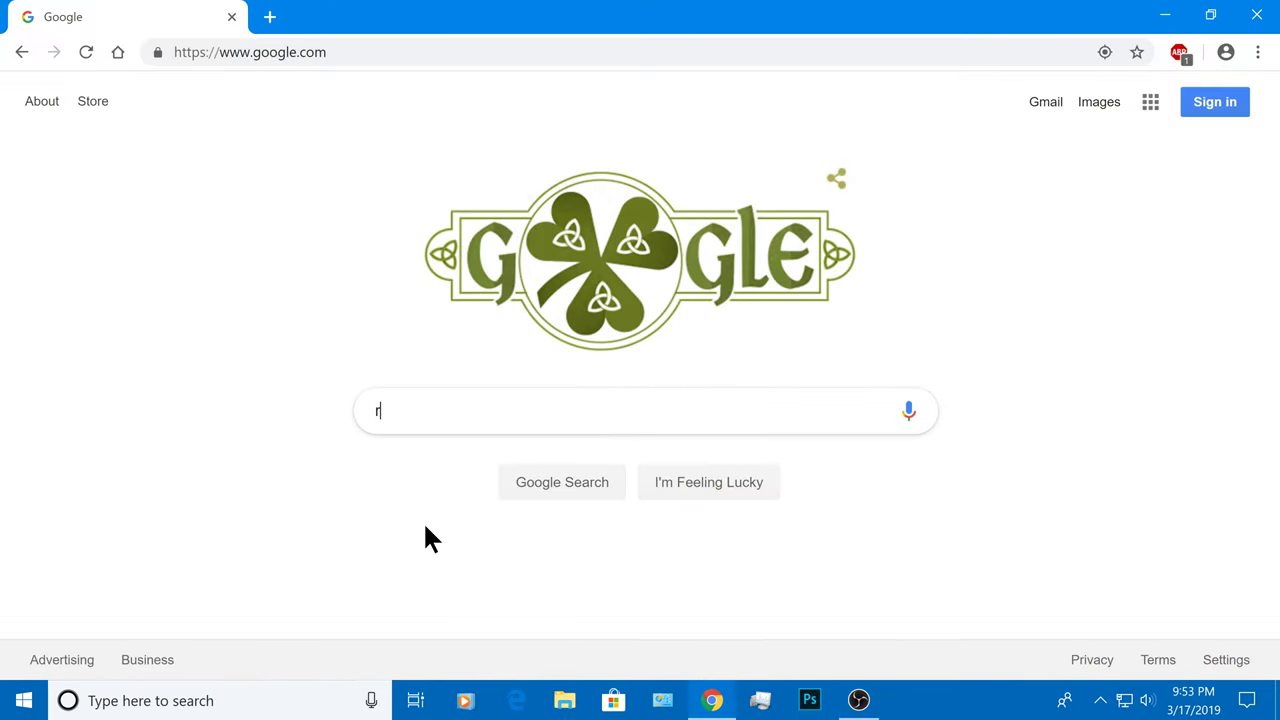
pyautogui.write('ecoverit')
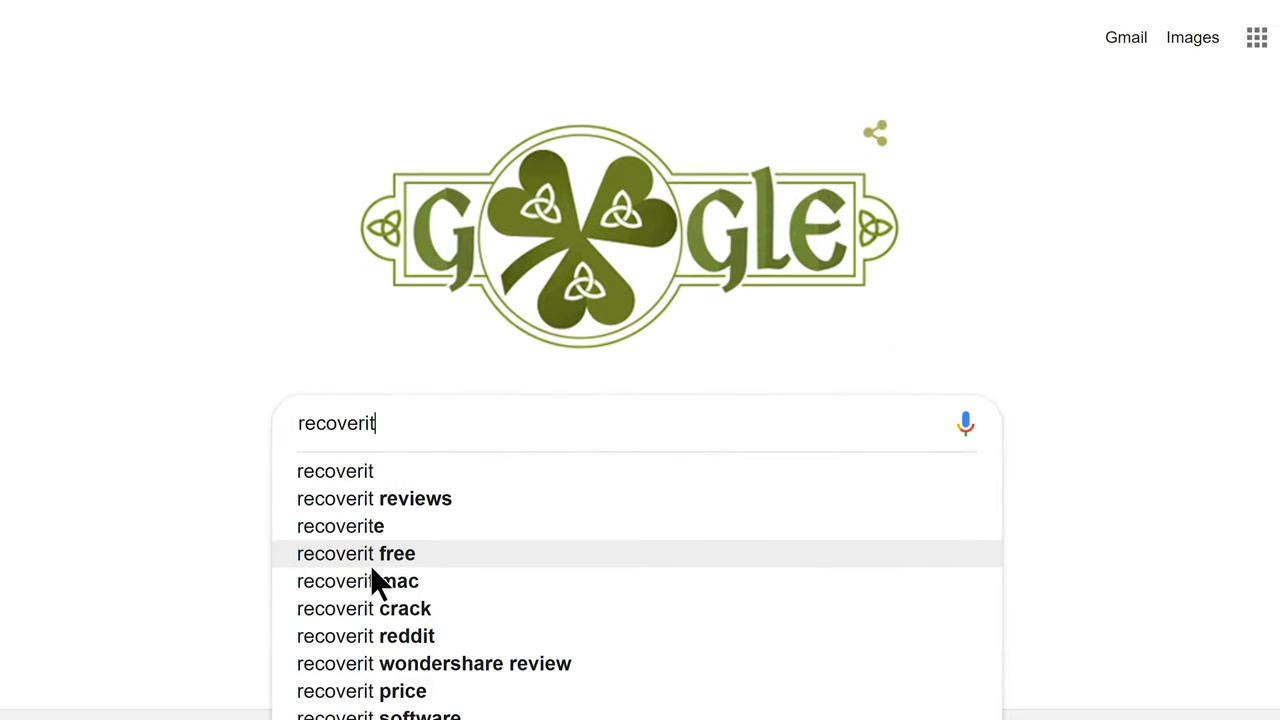
pyautogui.write(' wondershar')
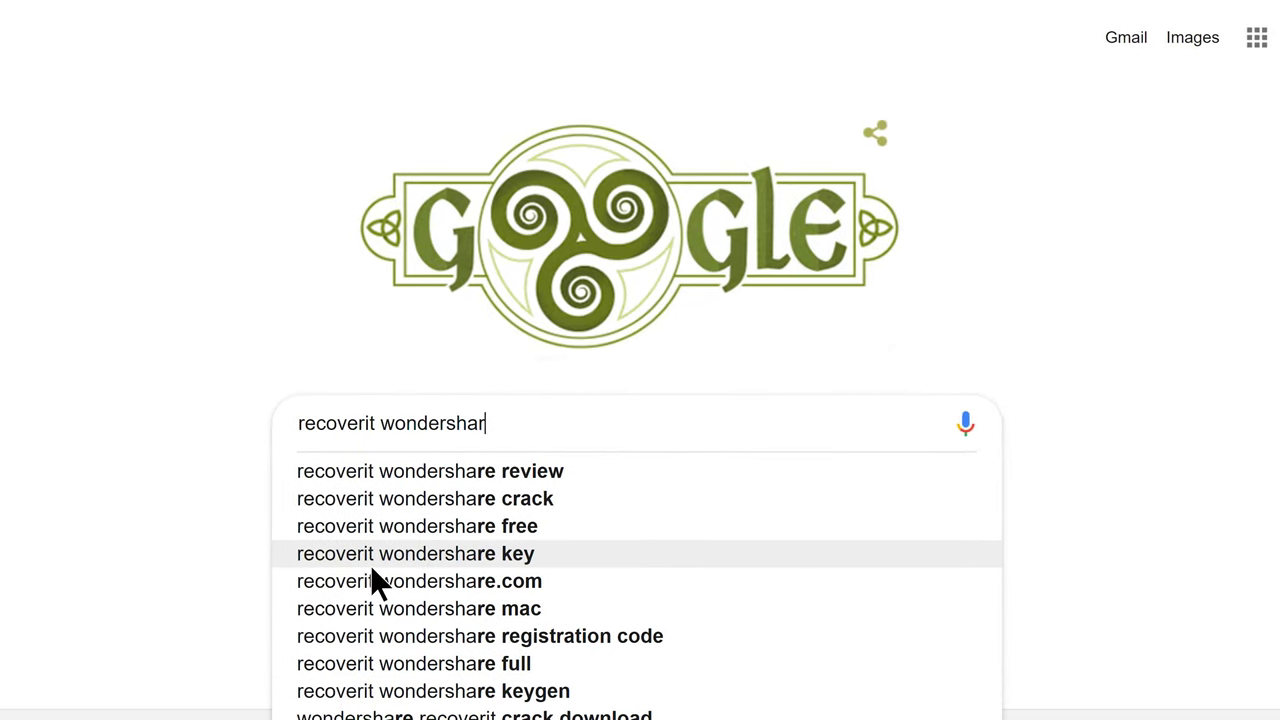
pyautogui.write('e')
pyautogui.press('Return')
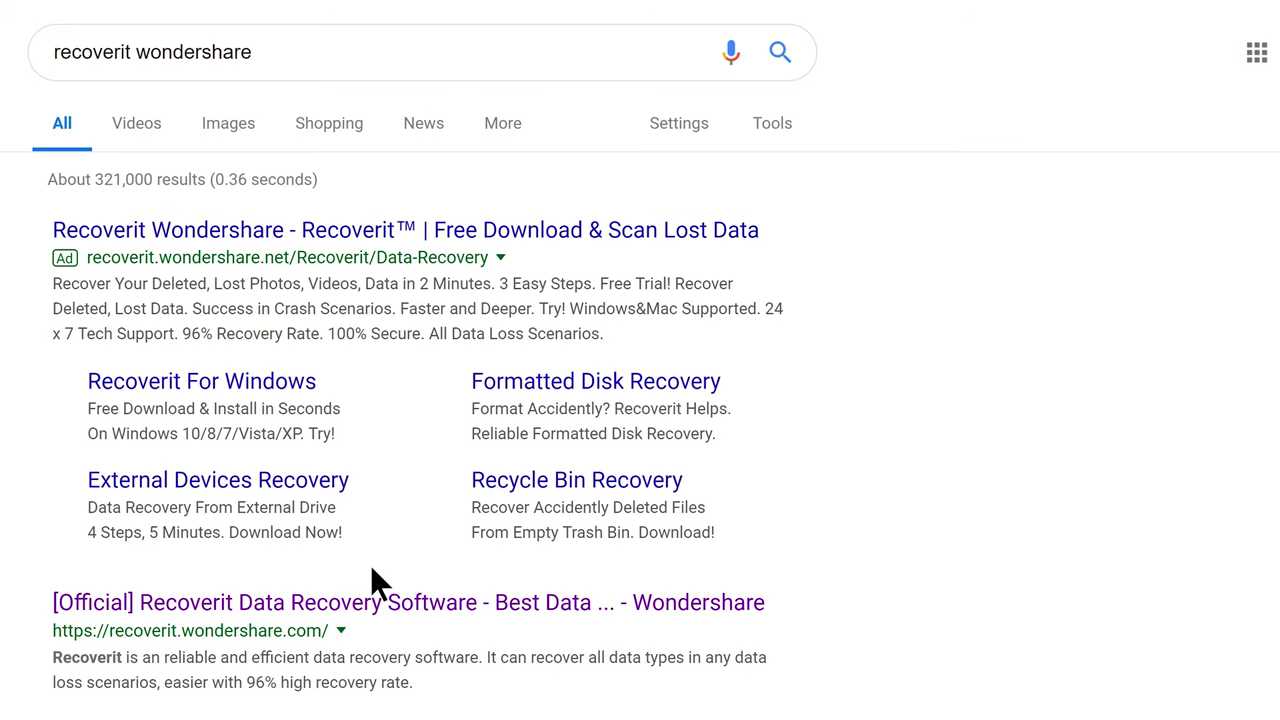
# - Download the recoverit_setup_full installer from the Recoverit Photo Recovery page
pyautogui.scroll(-3, 371, 575)
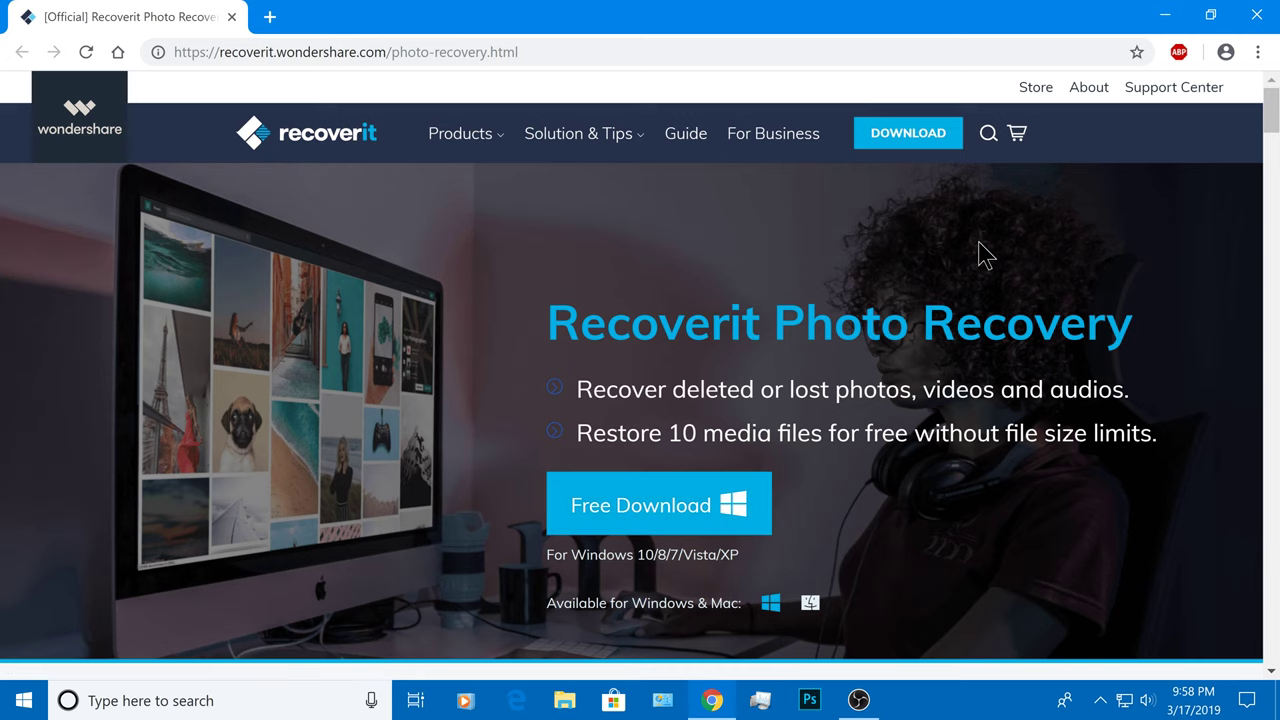
pyautogui.scroll(-10, 1070, 210)
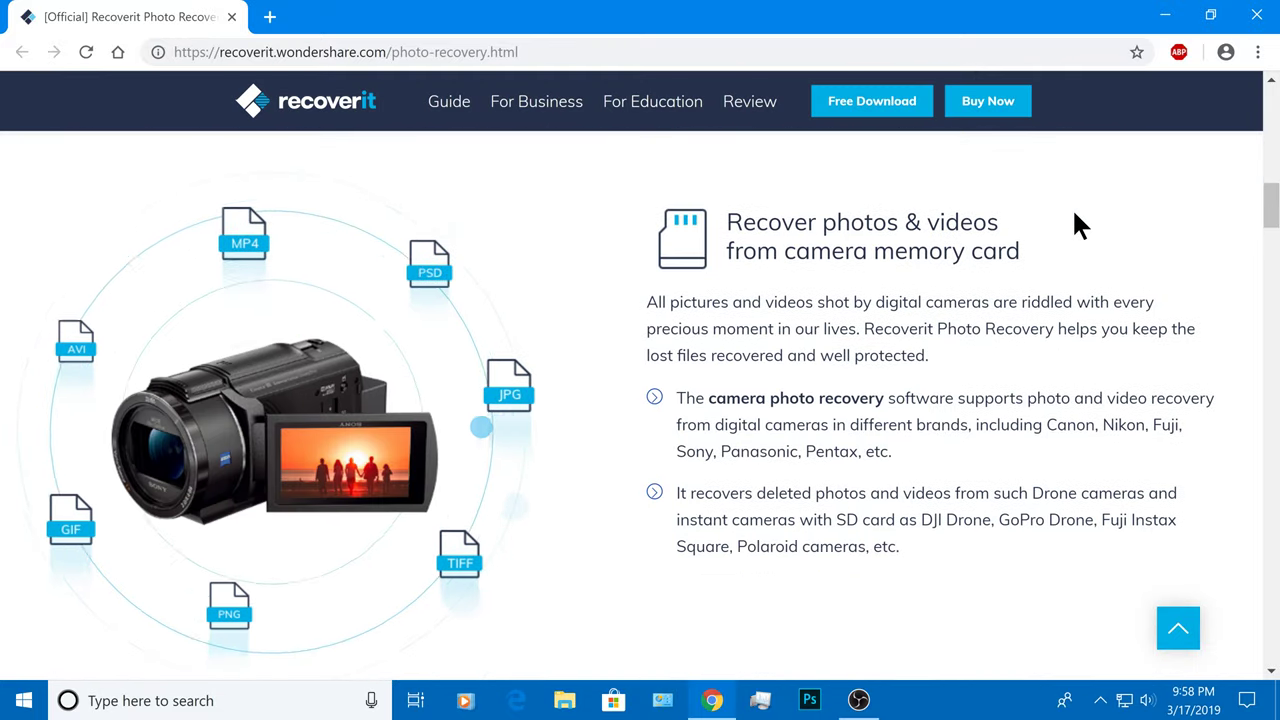
pyautogui.scroll(-6, 1100, 215)
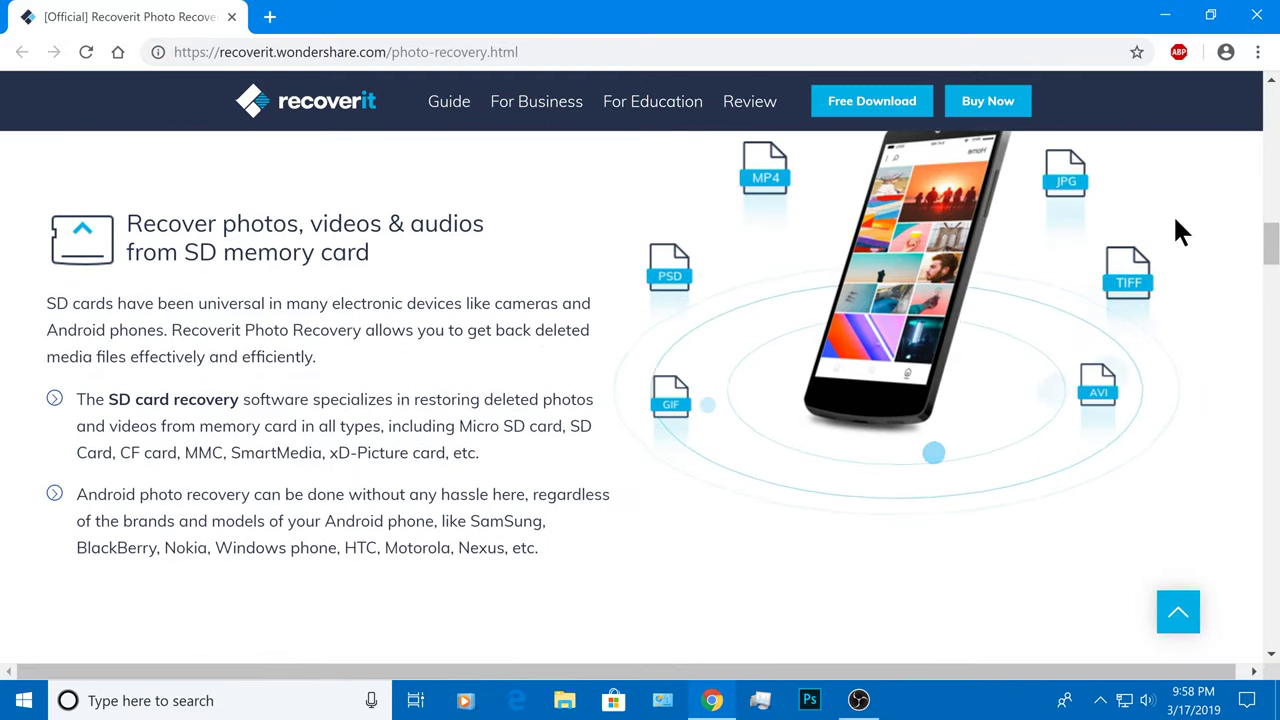
pyautogui.scroll(-4, 1180, 230)
pyautogui.scroll(-4, 1185, 232)
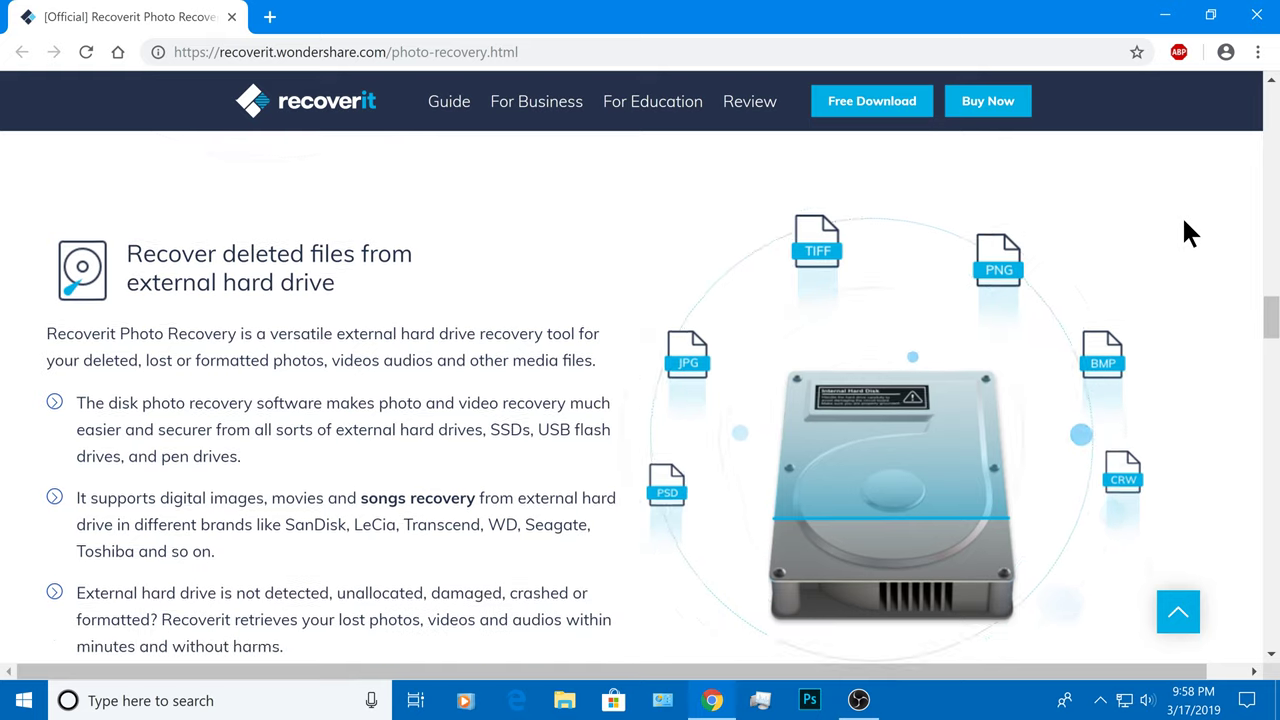
pyautogui.scroll(-10, 1185, 230)
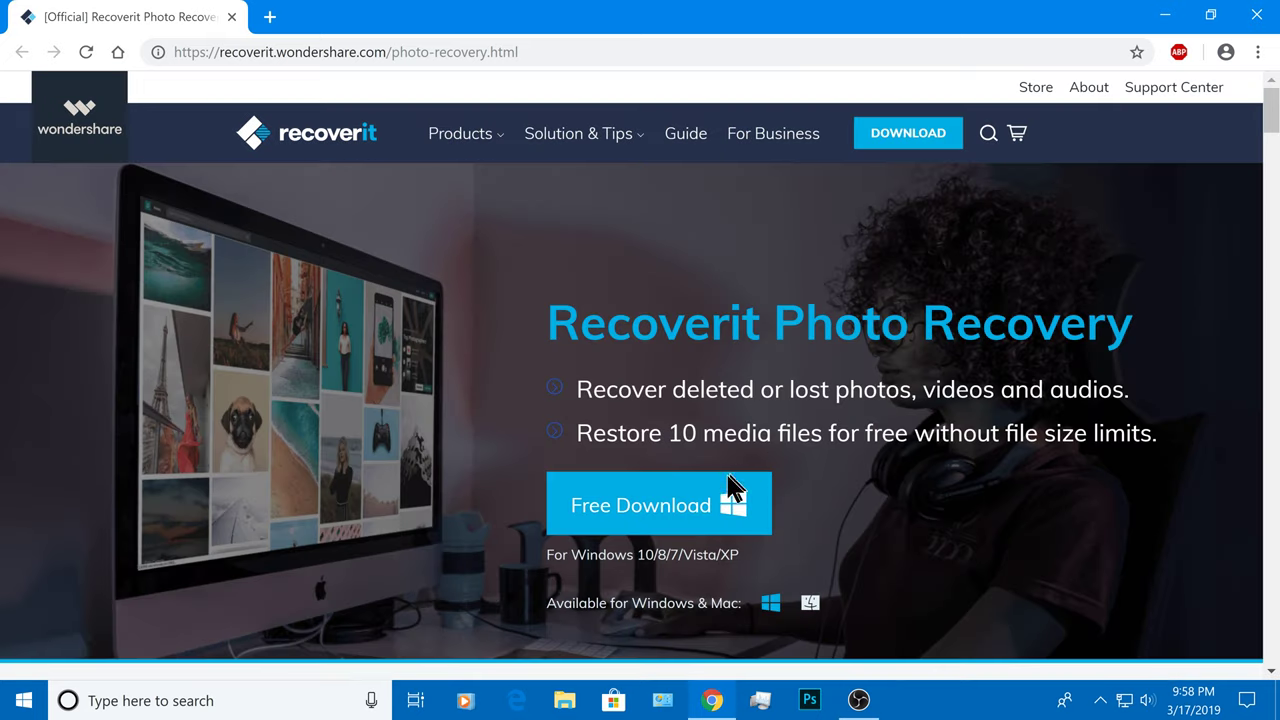
pyautogui.click(669, 512)
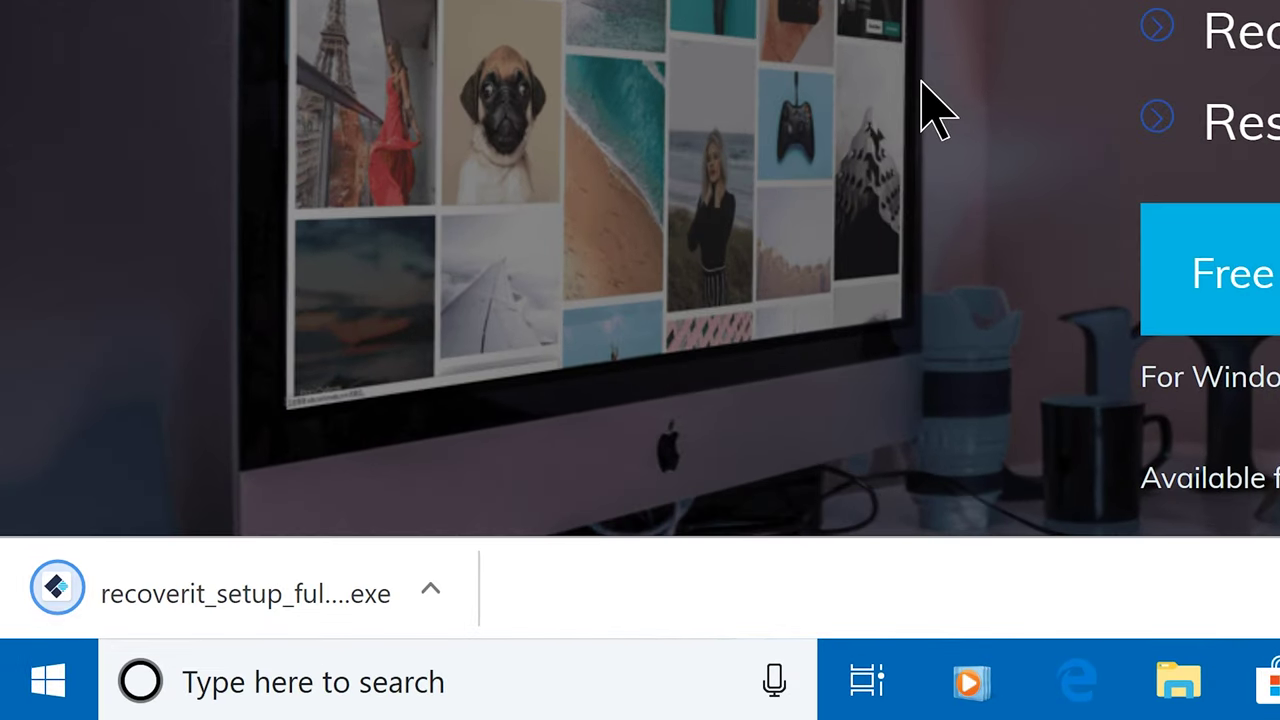
pyautogui.click(431, 590)
pyautogui.click(568, 602)
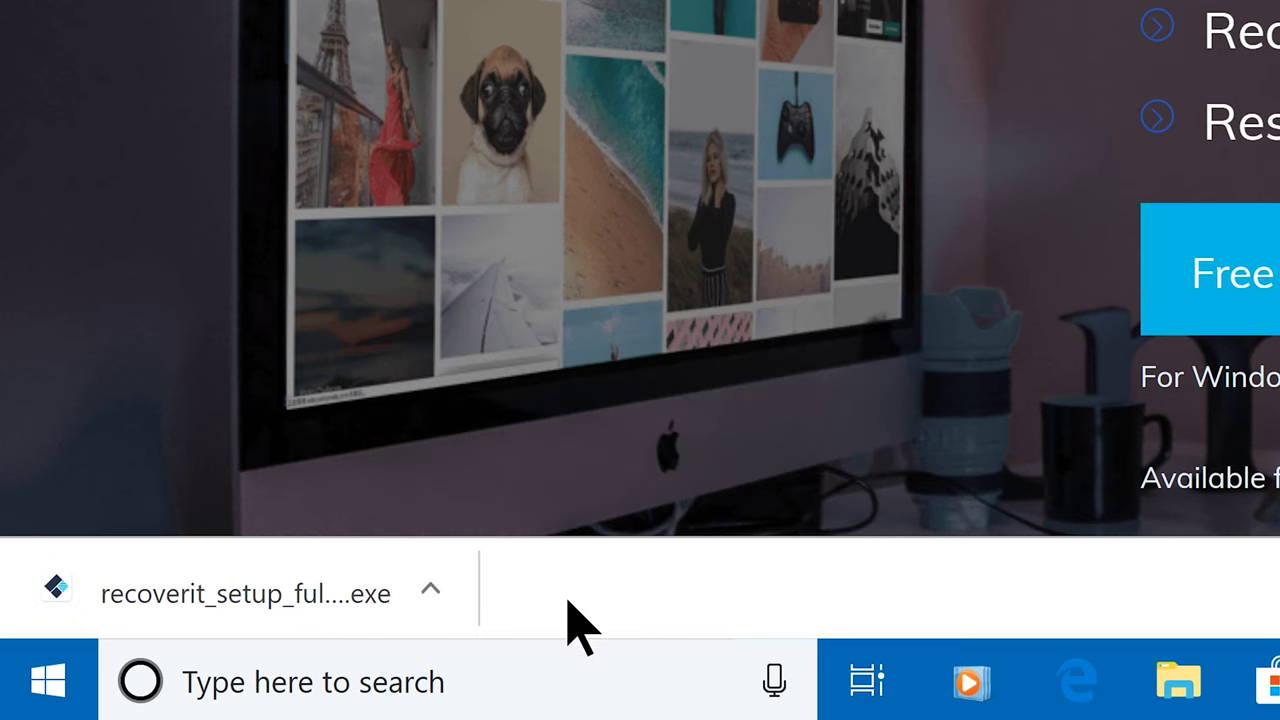
# - Install Recoverit Photo Recovery in English with the default folder and both shortcut icons, then launch it
pyautogui.click(335, 598)
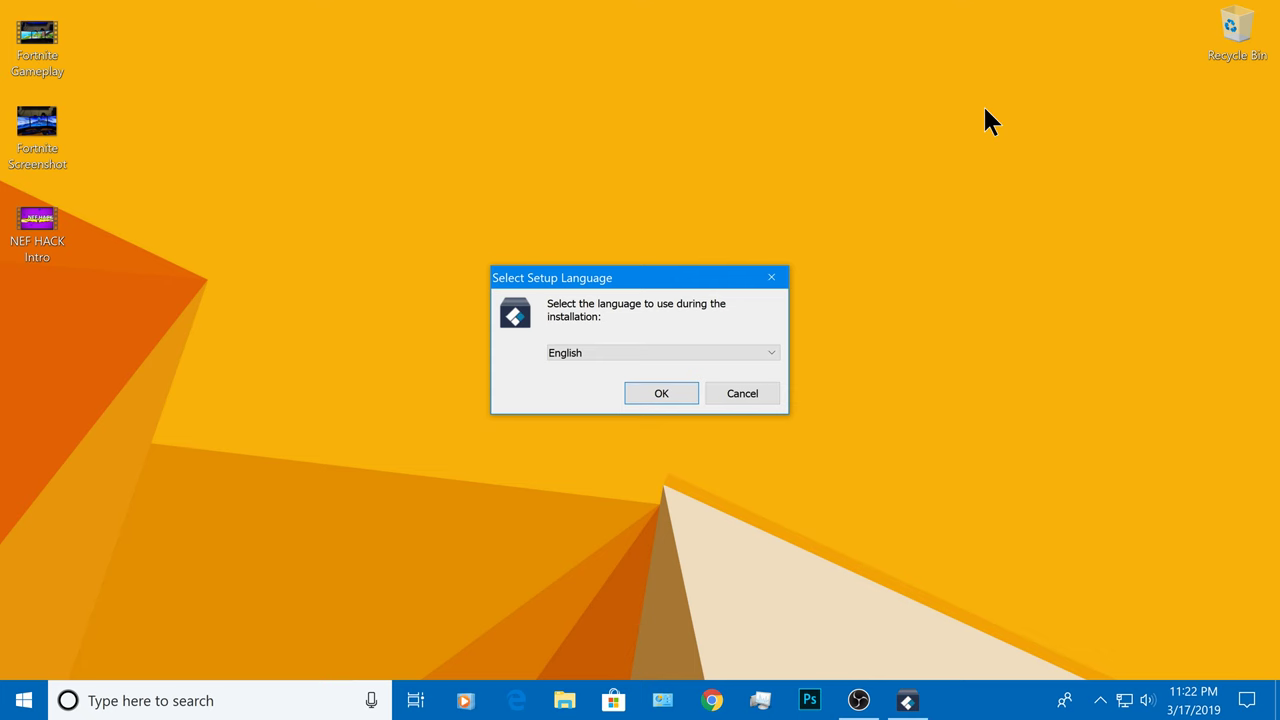
pyautogui.click(672, 392)
pyautogui.click(755, 510)
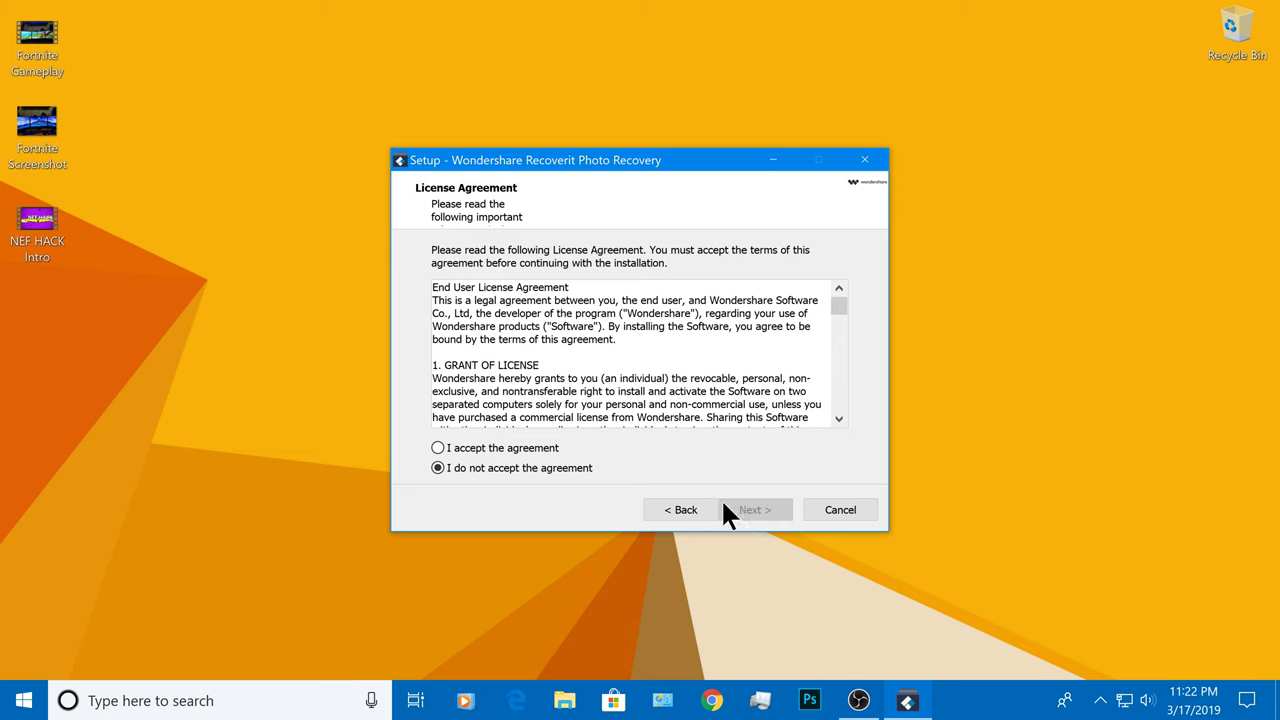
pyautogui.click(546, 448)
pyautogui.click(776, 512)
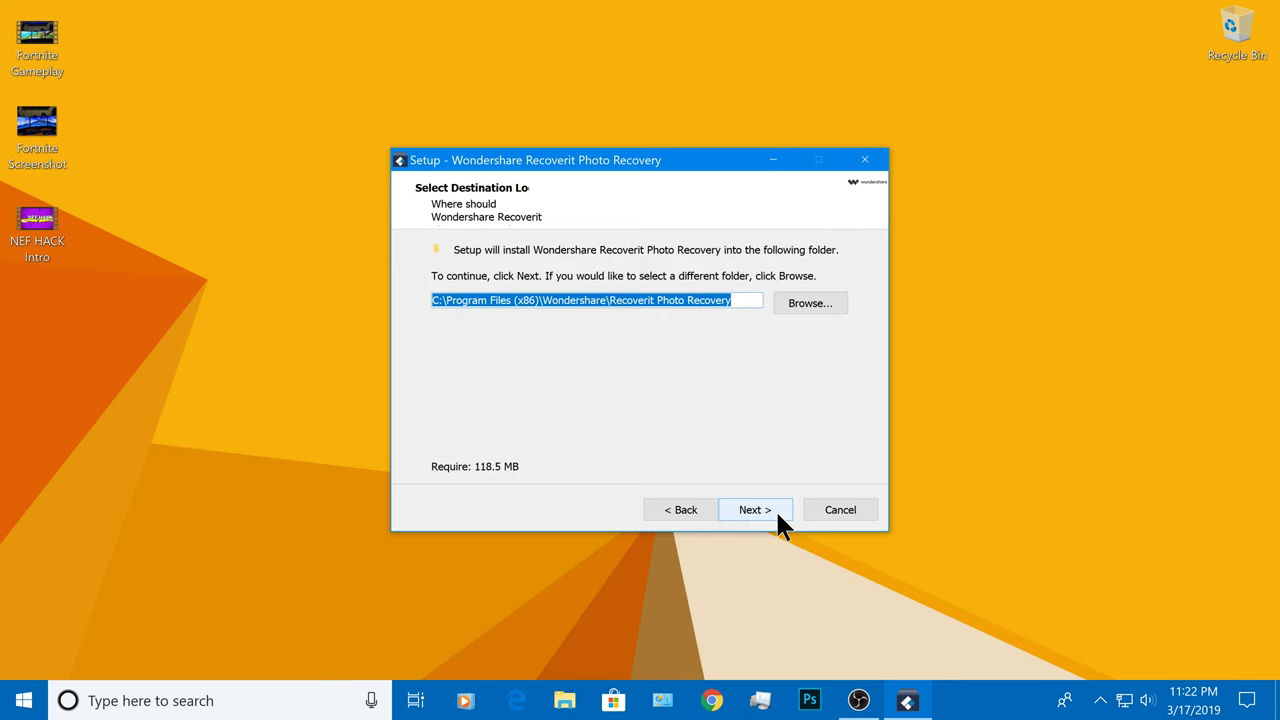
pyautogui.click(775, 509)
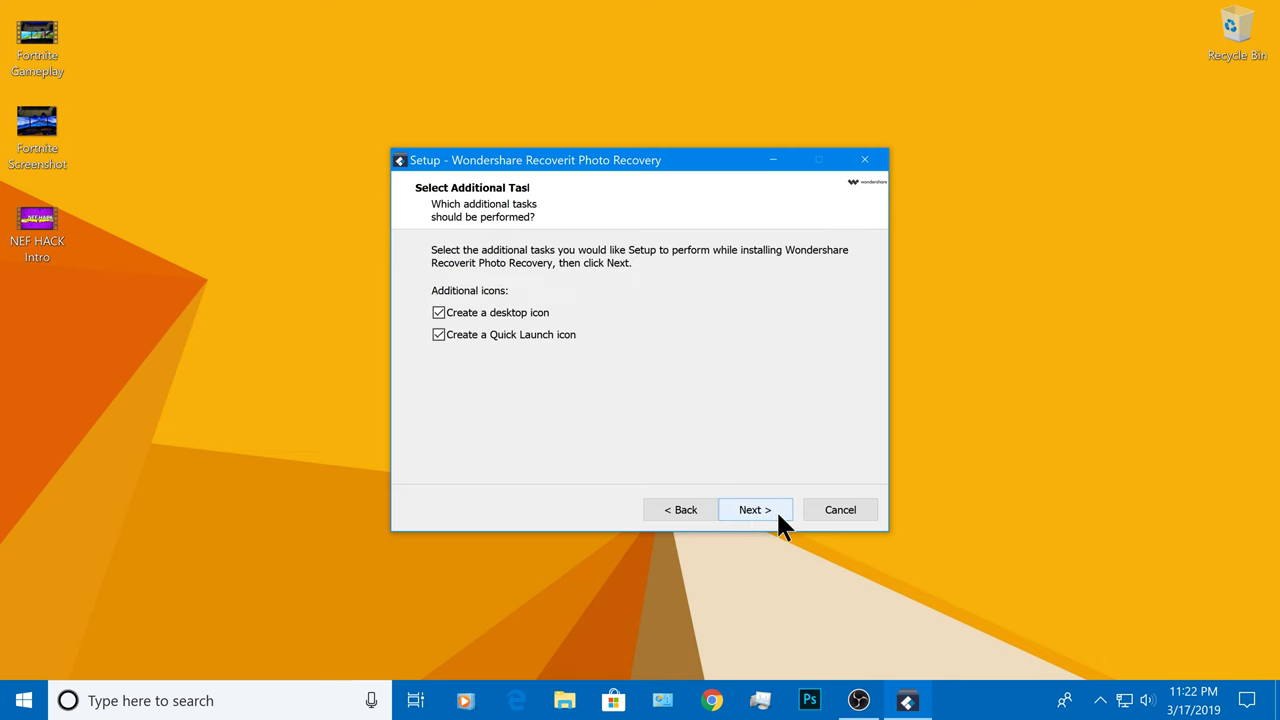
pyautogui.click(781, 527)
pyautogui.click(779, 516)
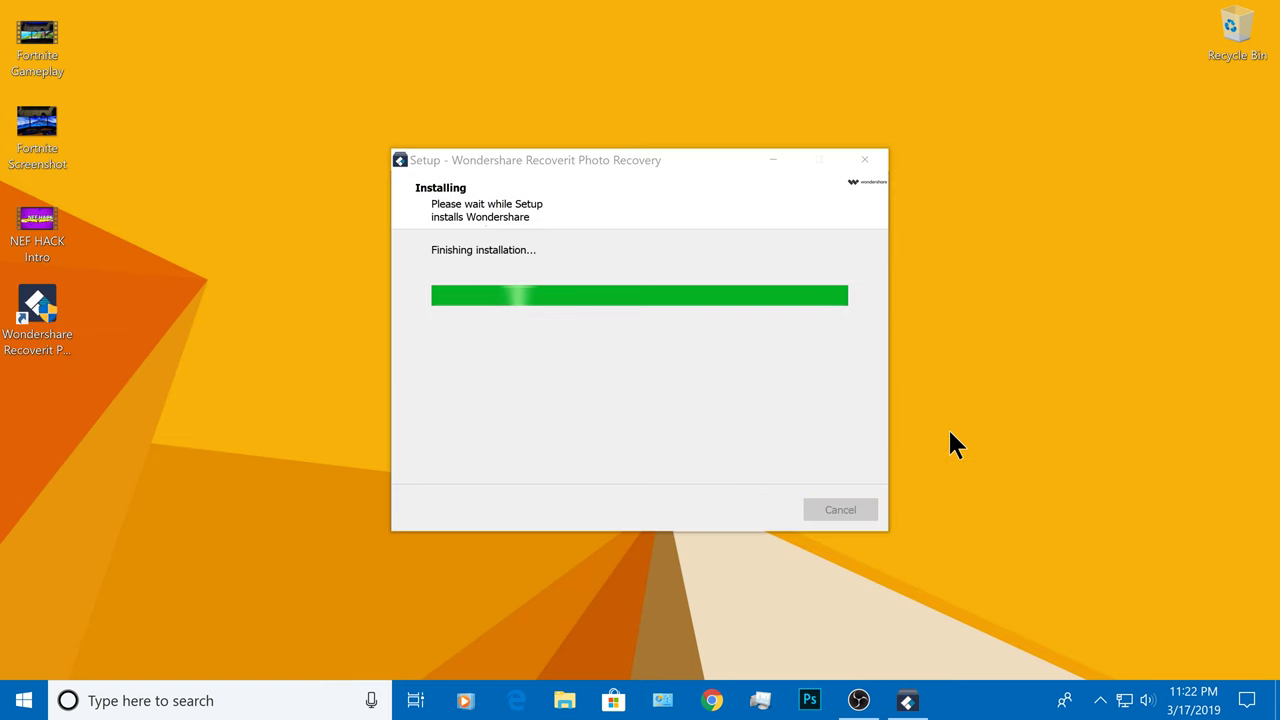
pyautogui.press('Return')
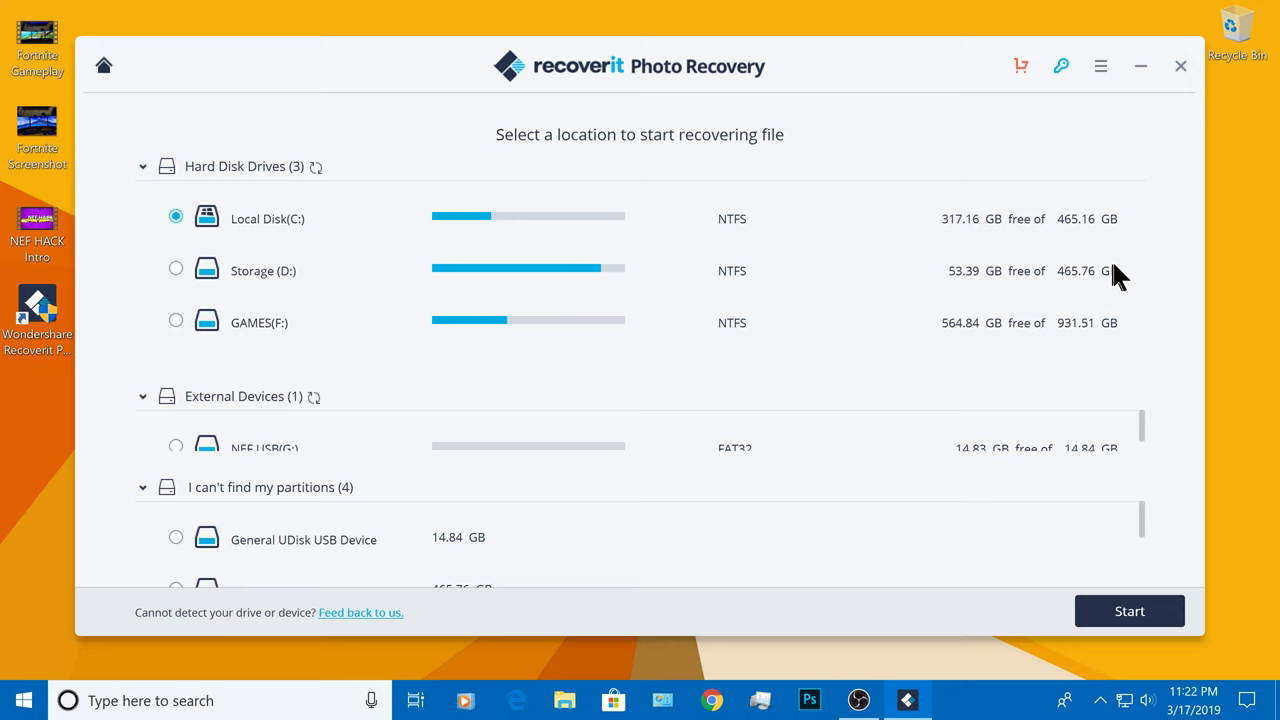
# - Select NEF USB (G:) under External Devices and start the scan
pyautogui.scroll(-1, 1141, 431)
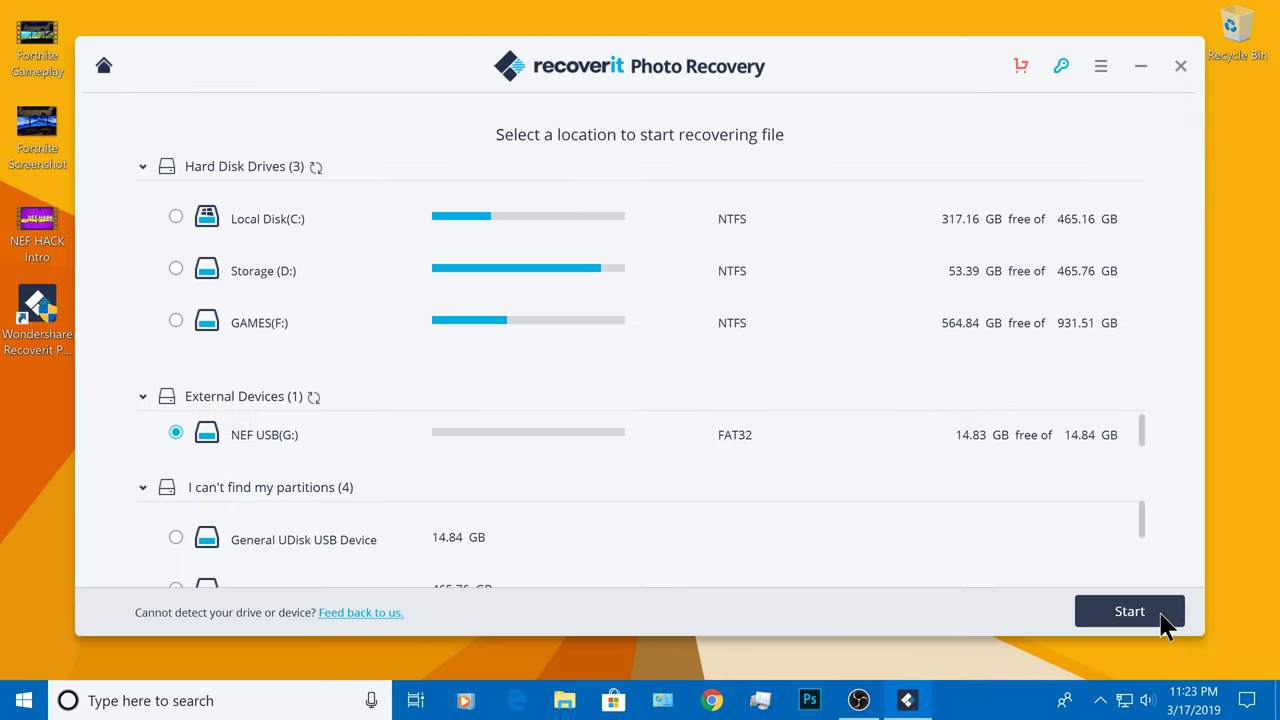
pyautogui.click(1160, 615)
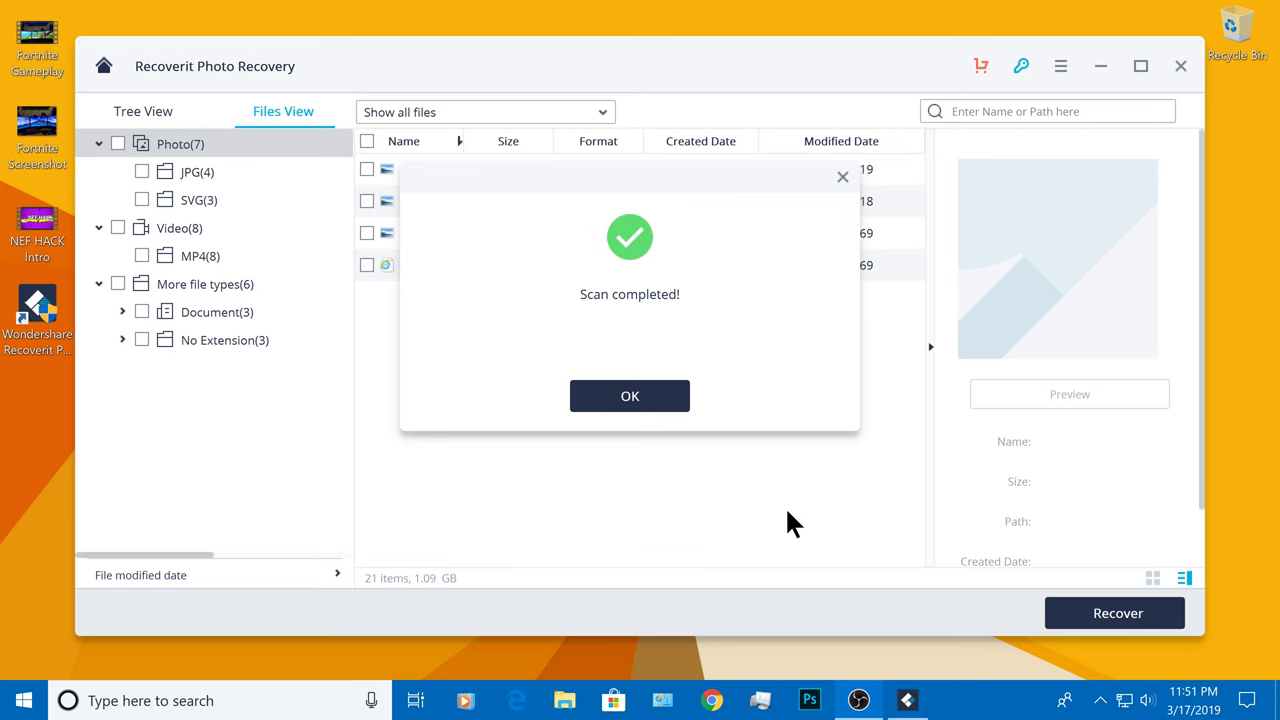
# - Tick all found photos except the SVG file and recover the six photos
pyautogui.click(663, 400)
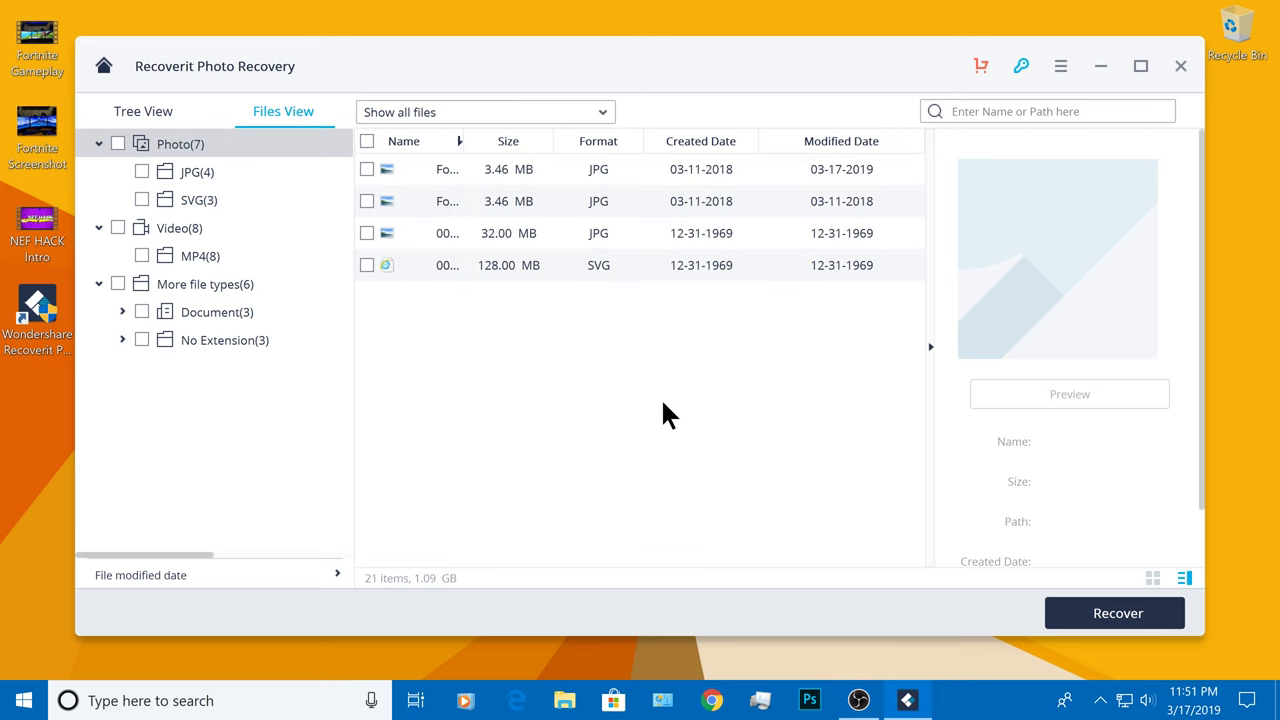
pyautogui.click(367, 141)
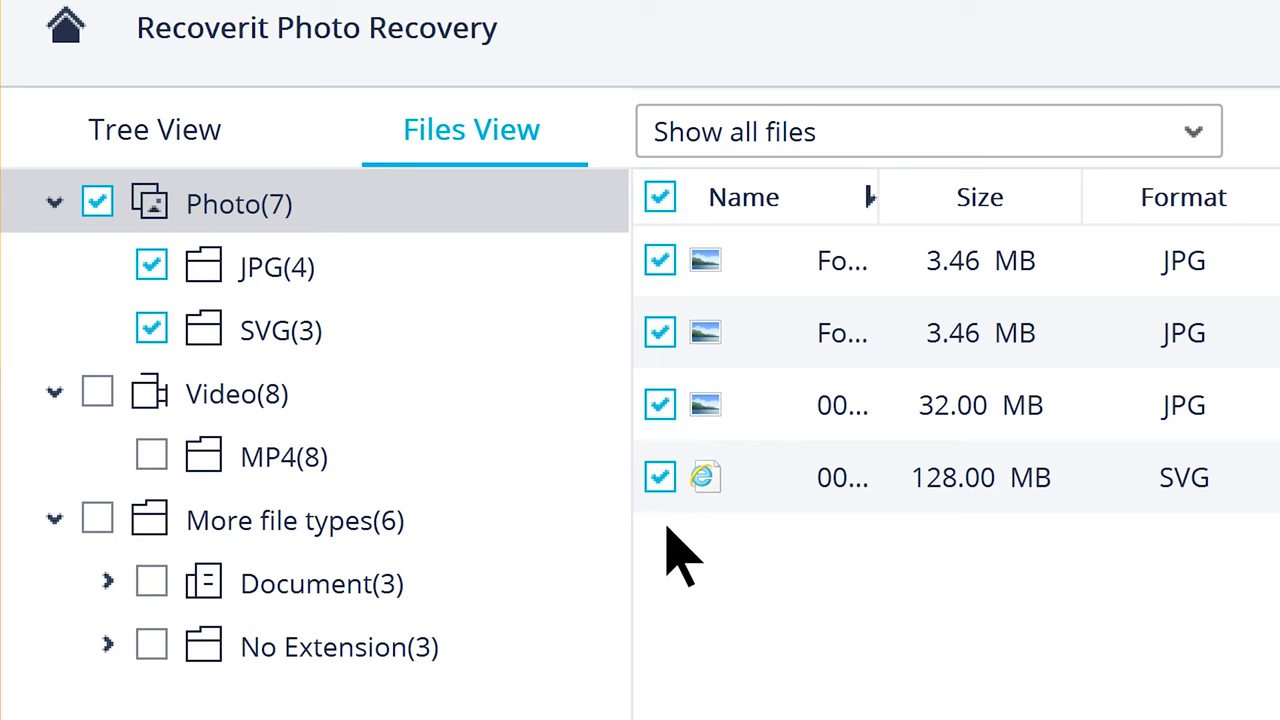
pyautogui.click(660, 480)
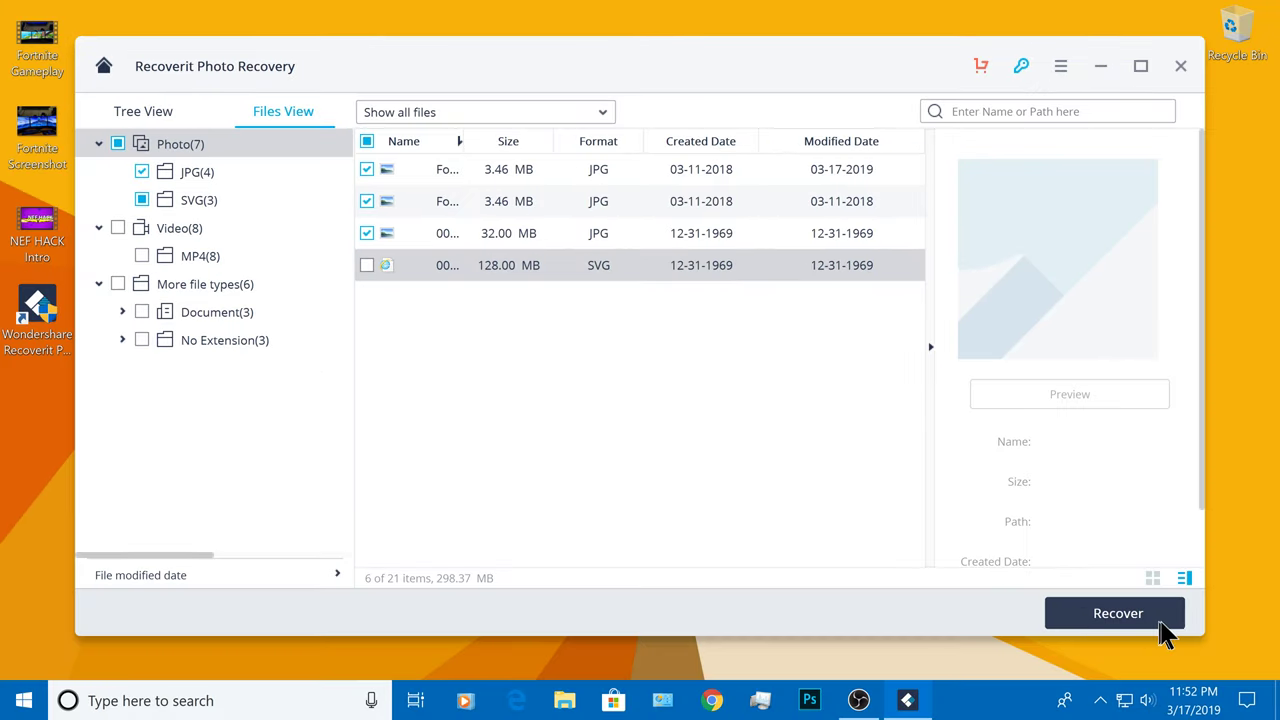
pyautogui.click(1170, 628)
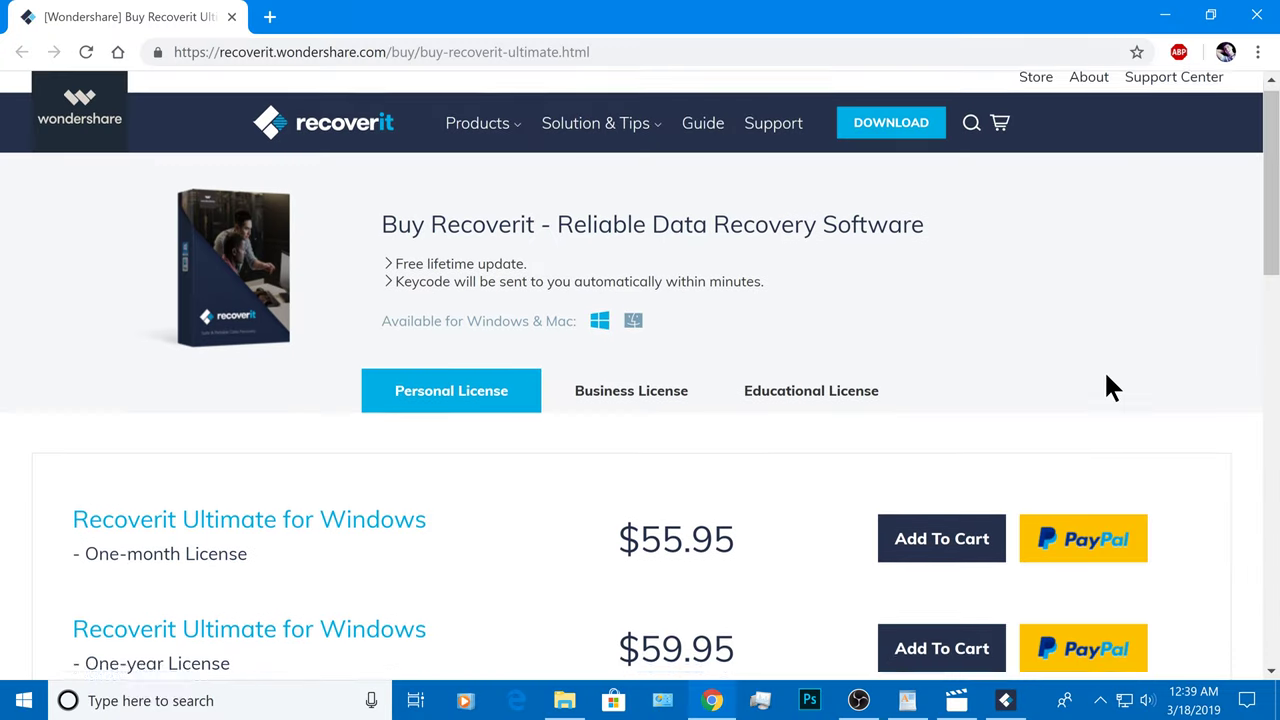
# - Scroll through the Recoverit Ultimate personal license prices in Chrome
pyautogui.scroll(-3, 1109, 386)
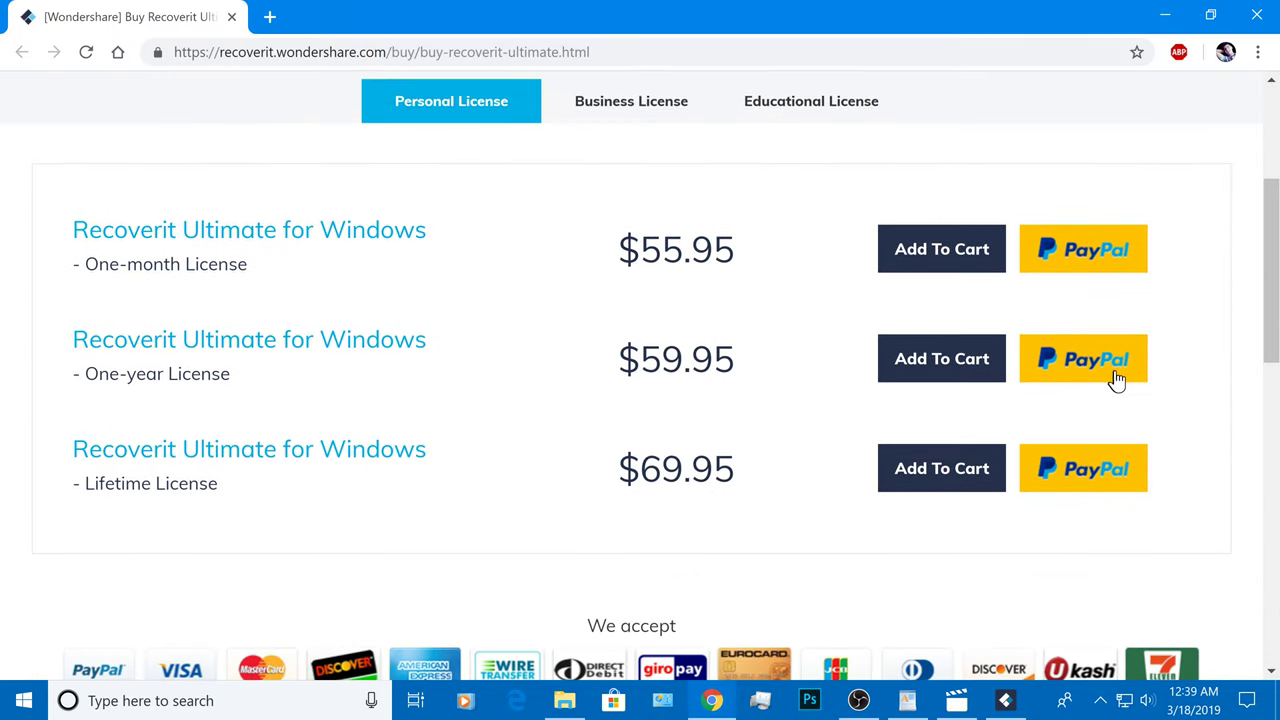
pyautogui.scroll(1, 1146, 380)
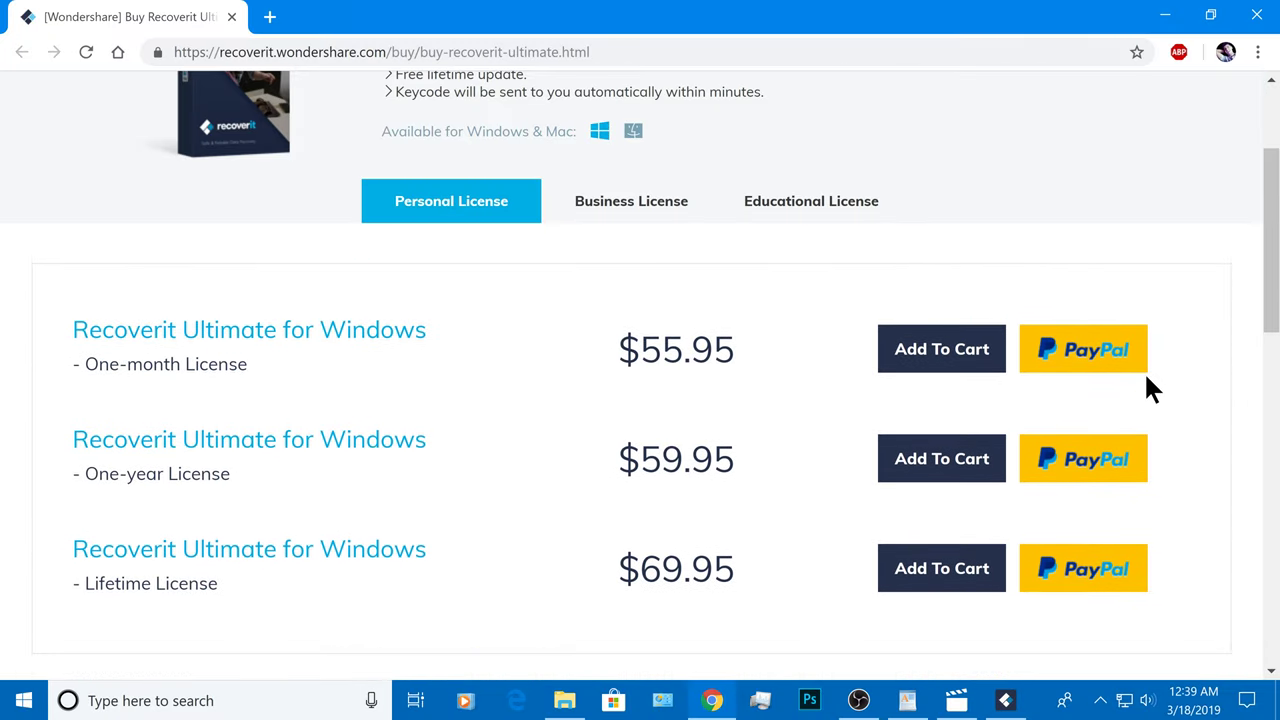
pyautogui.moveTo(1276, 292); pyautogui.dragTo(1276, 279)
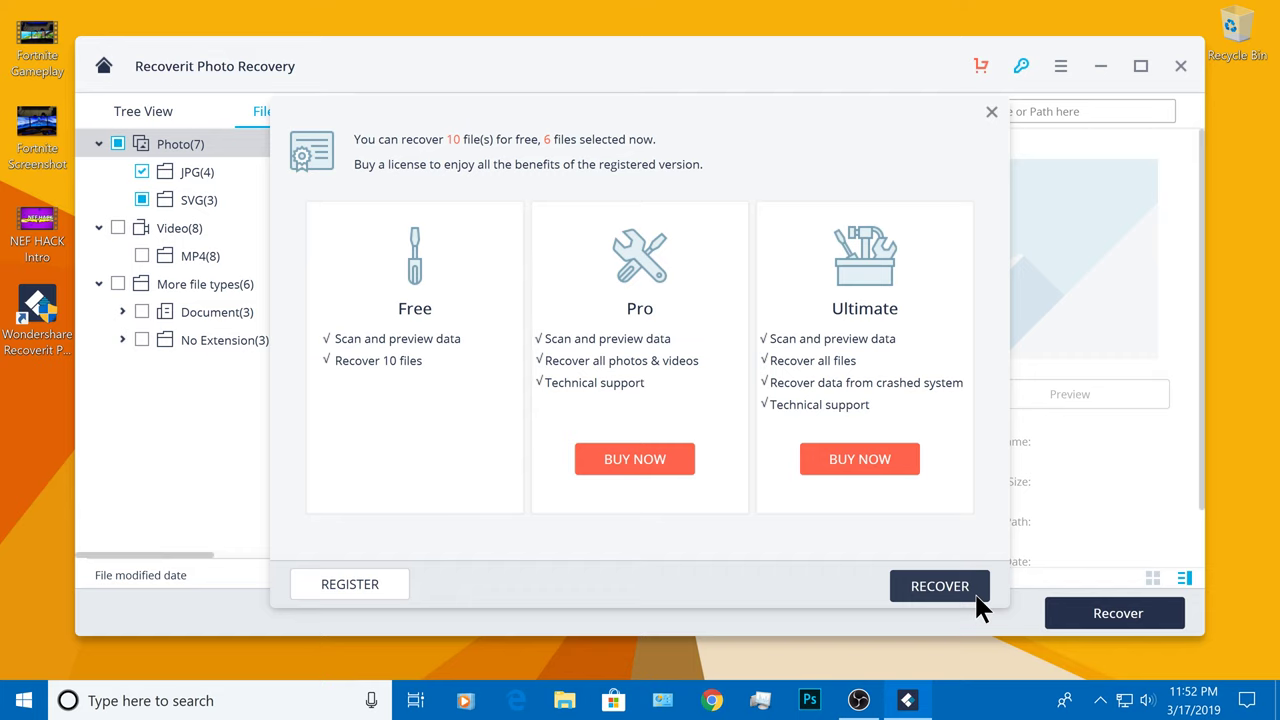
# - Continue with the free recovery and save the photos to C:\Users
pyautogui.click(960, 587)
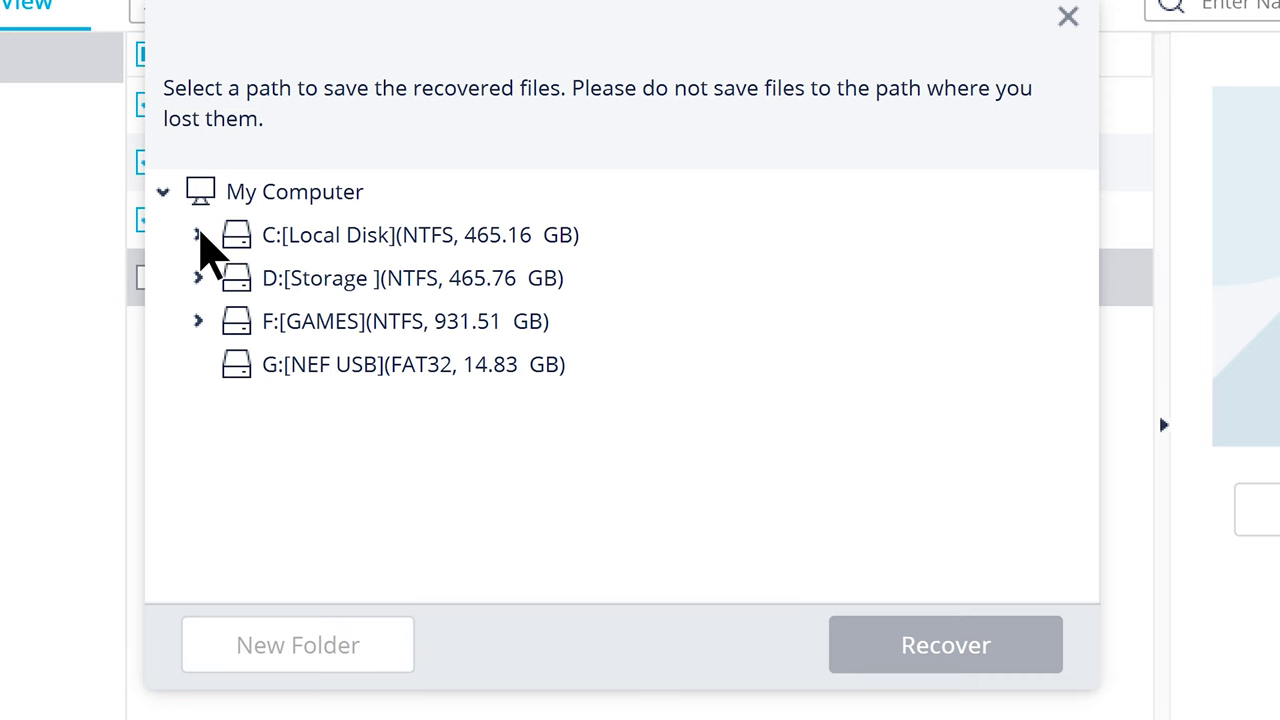
pyautogui.click(198, 236)
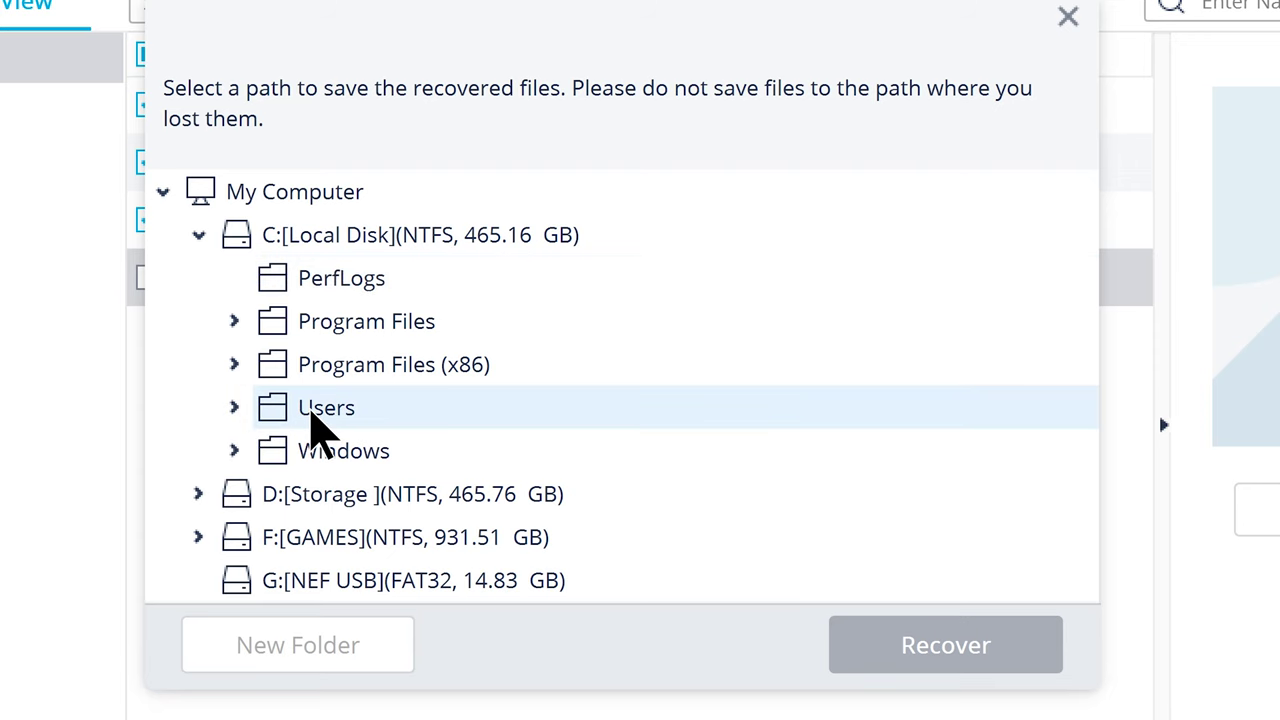
pyautogui.click(316, 418)
pyautogui.click(870, 660)
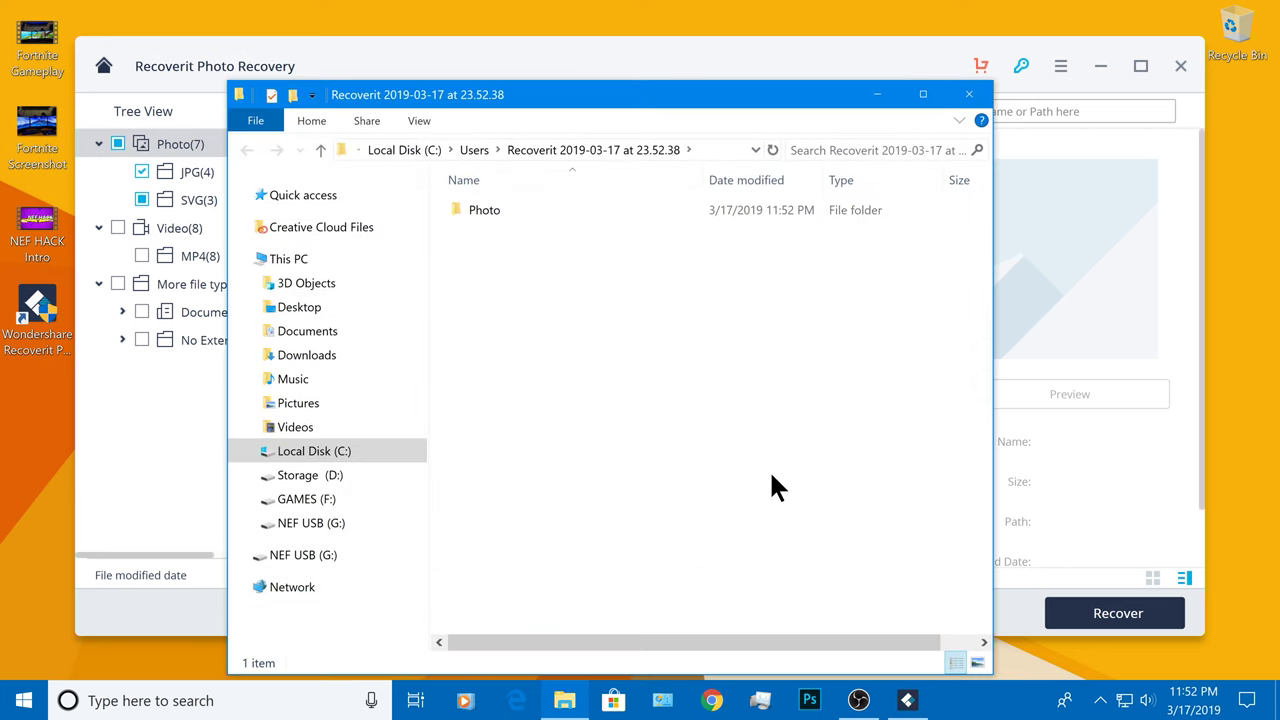
# - Browse into Photo > JPG in the recovery folder to view the four recovered screenshots
pyautogui.doubleClick(500, 212)
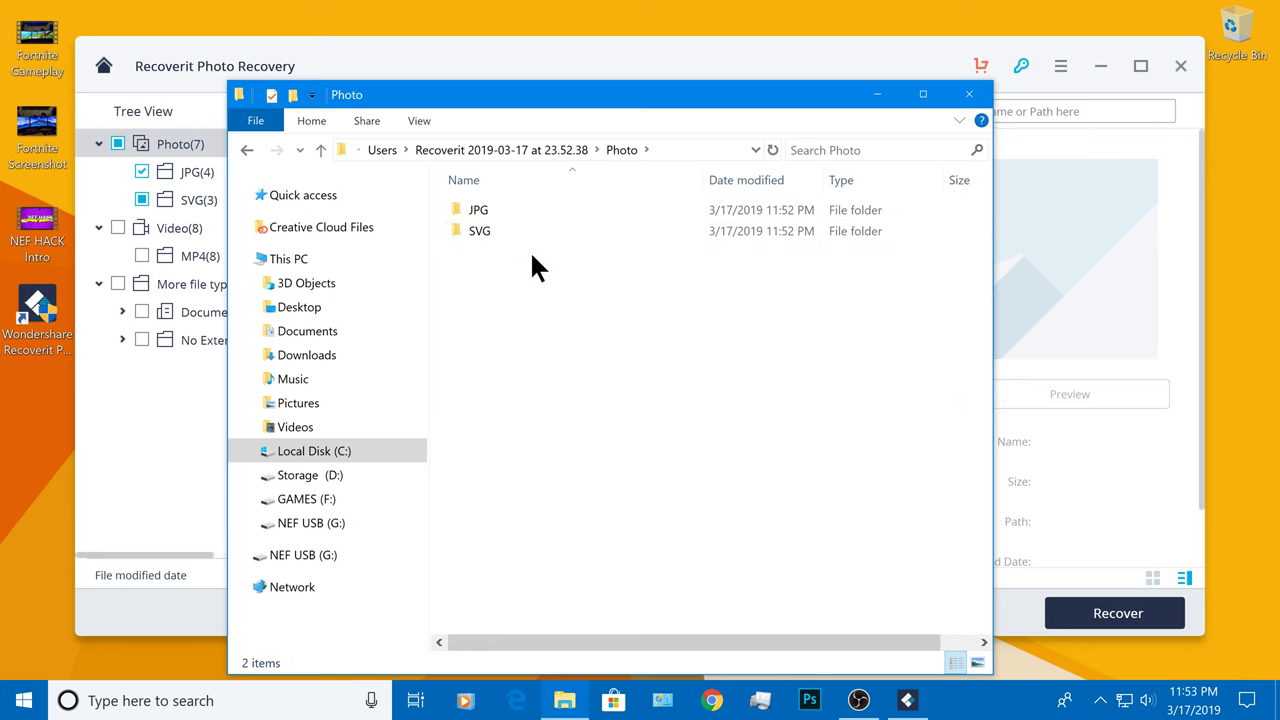
pyautogui.doubleClick(539, 210)
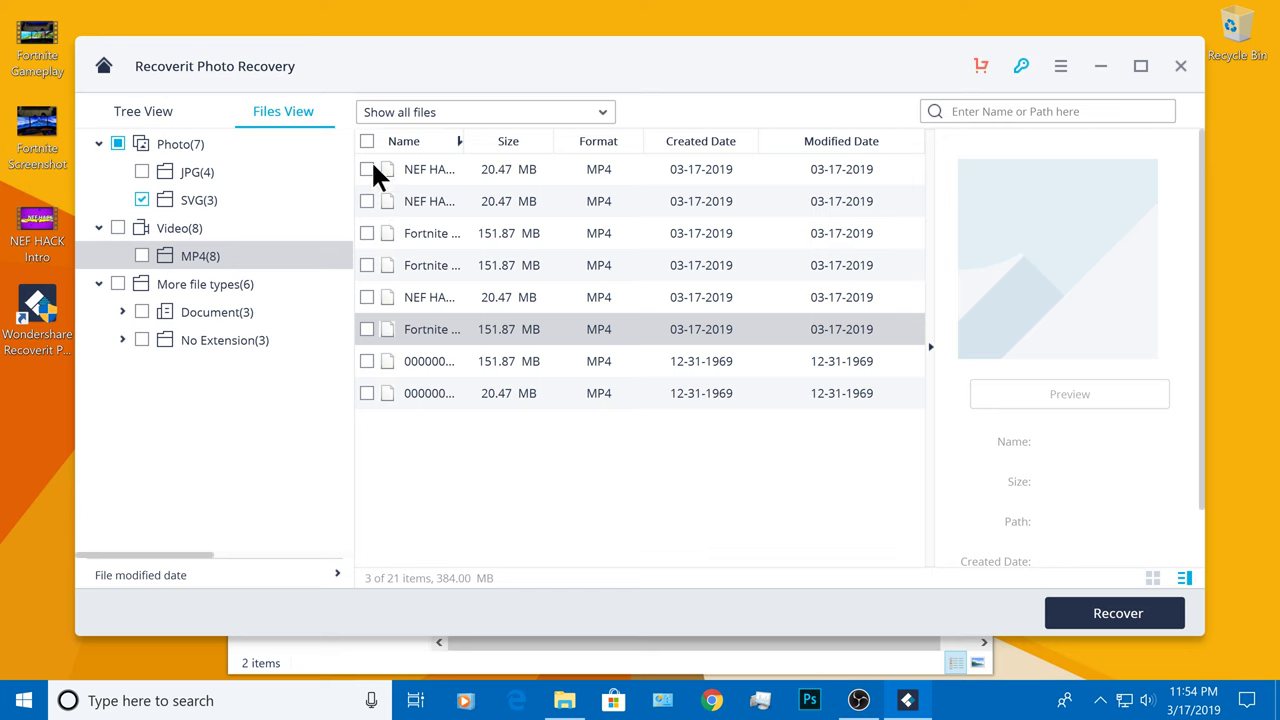
# - Tick Fortnite Gameplay.mp4 and NEF HACK Intro.mp4, exclude SVG(3), and recover them
pyautogui.moveTo(459, 141); pyautogui.dragTo(617, 141)
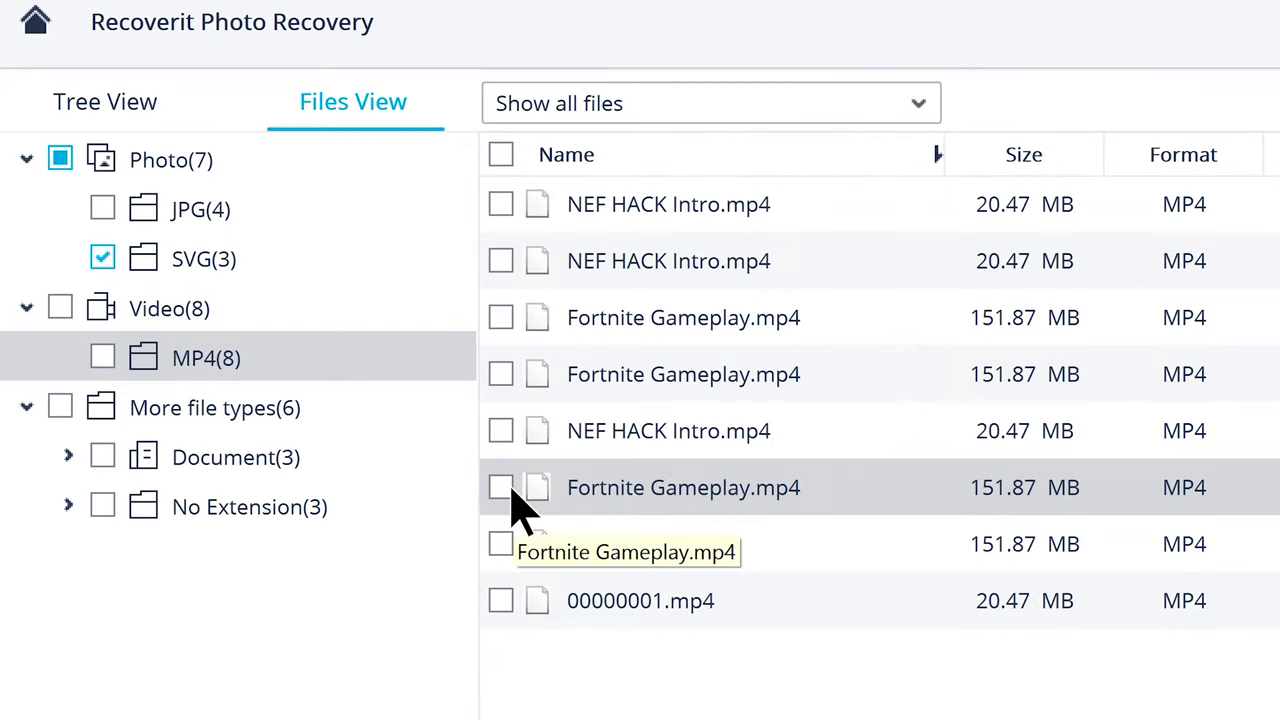
pyautogui.click(505, 488)
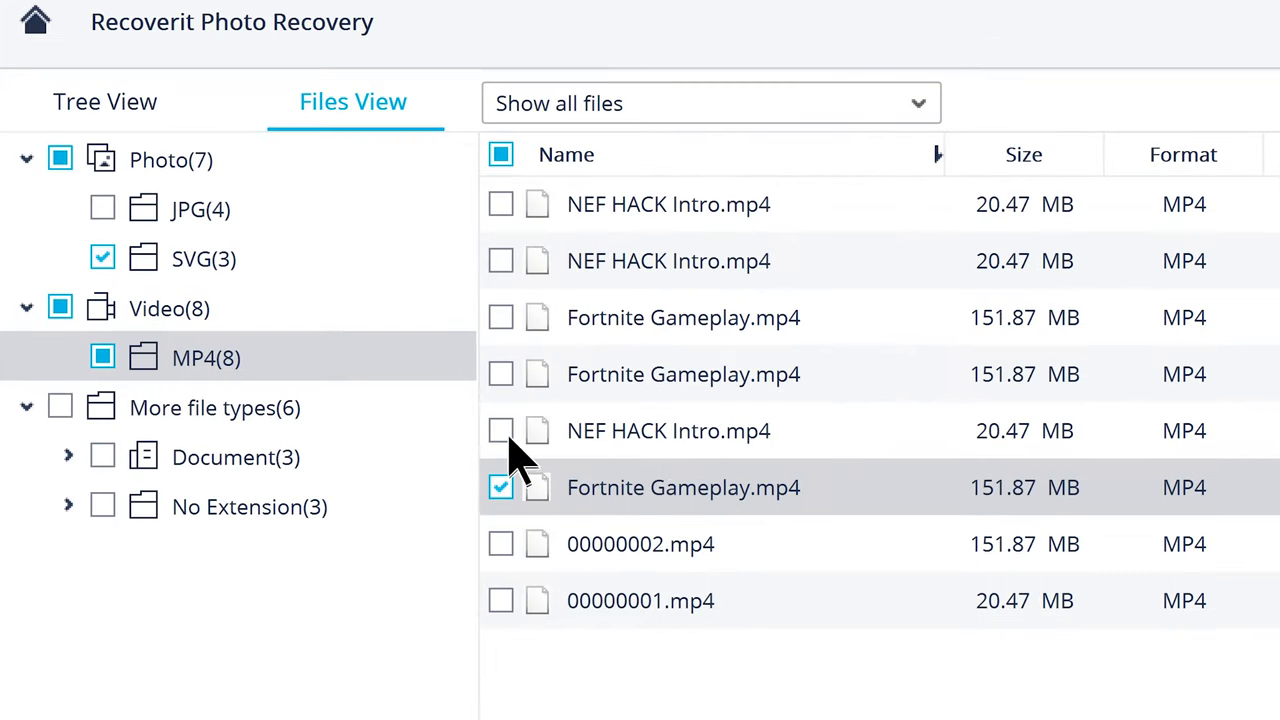
pyautogui.click(505, 433)
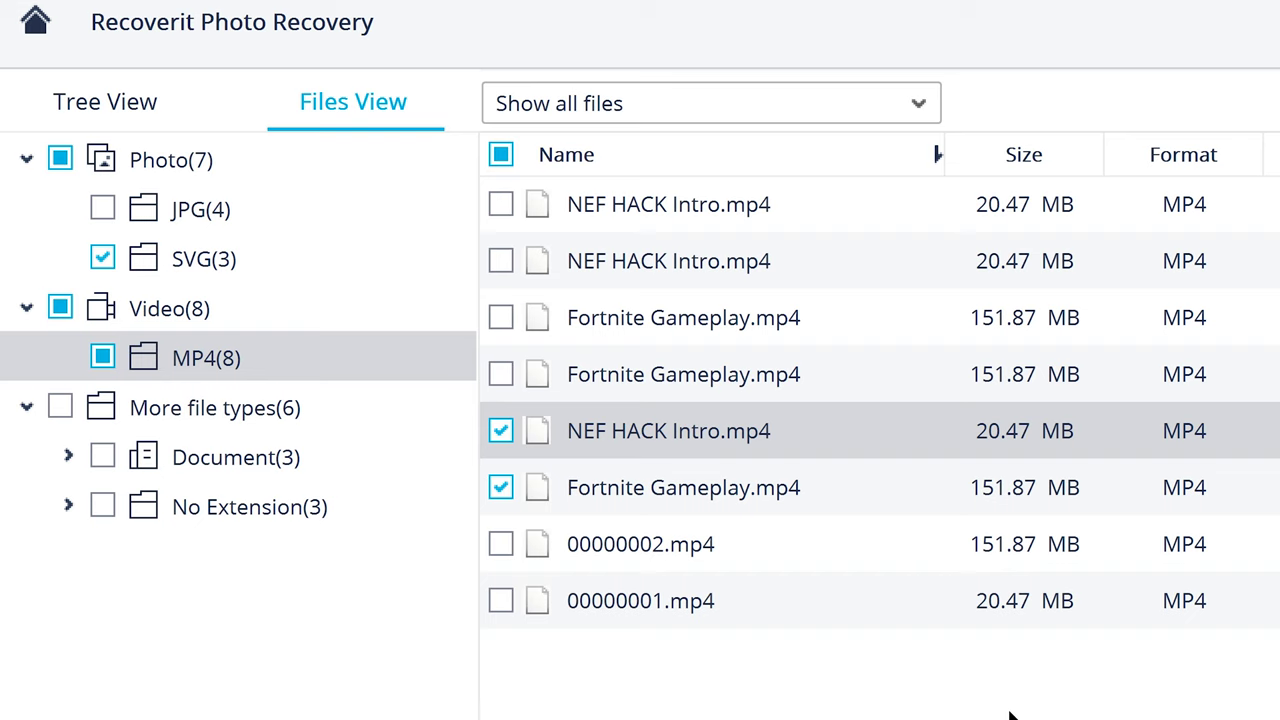
pyautogui.click(103, 258)
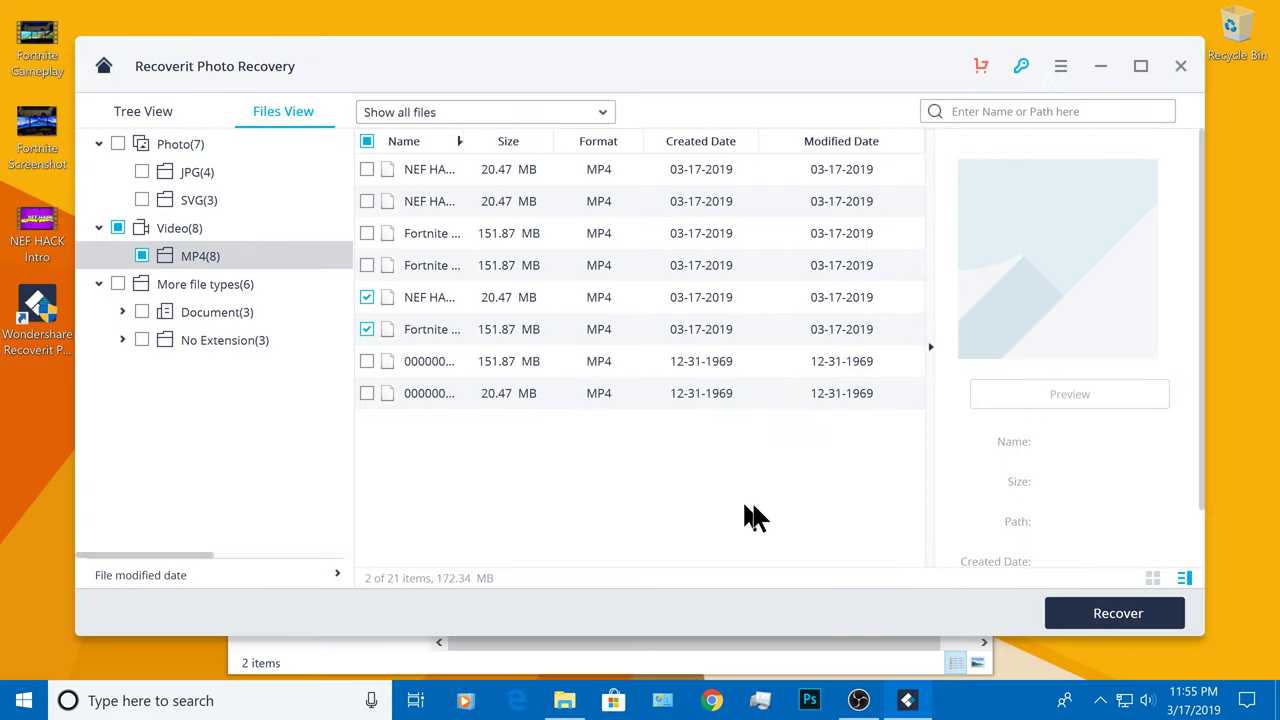
pyautogui.click(1162, 614)
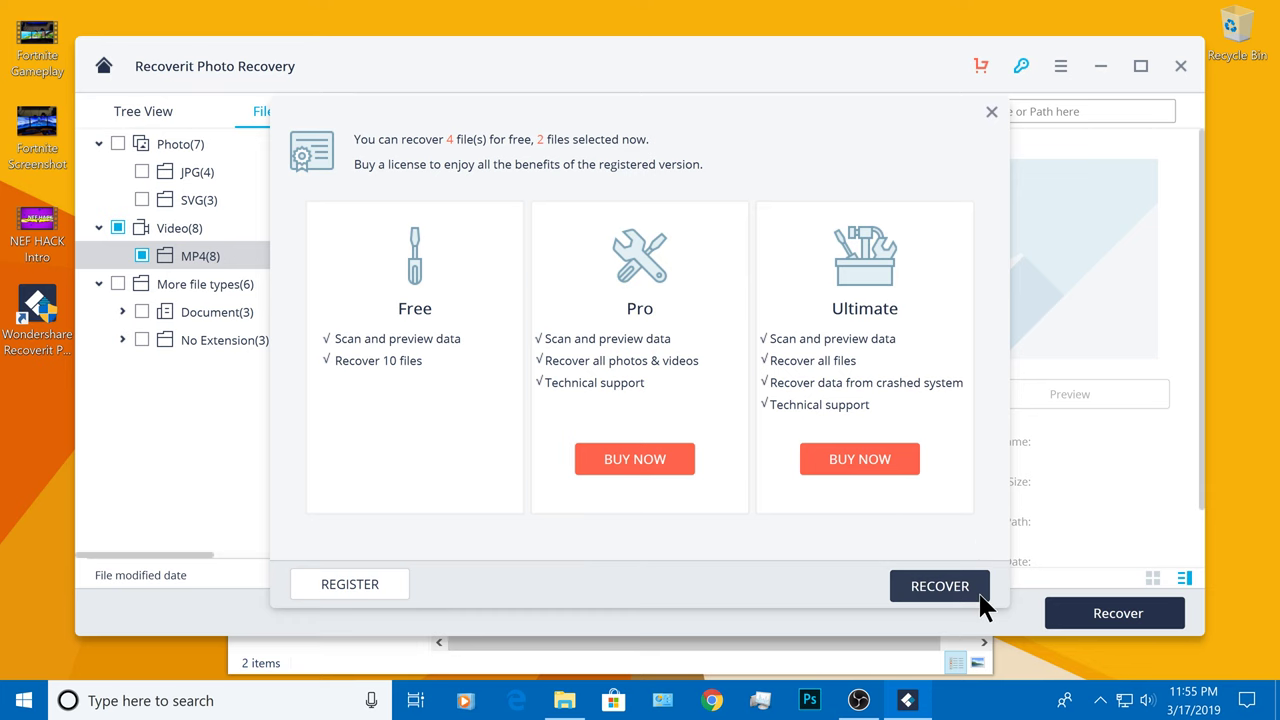
# - Continue with the free recovery and save the two videos to C:\Users
pyautogui.click(940, 587)
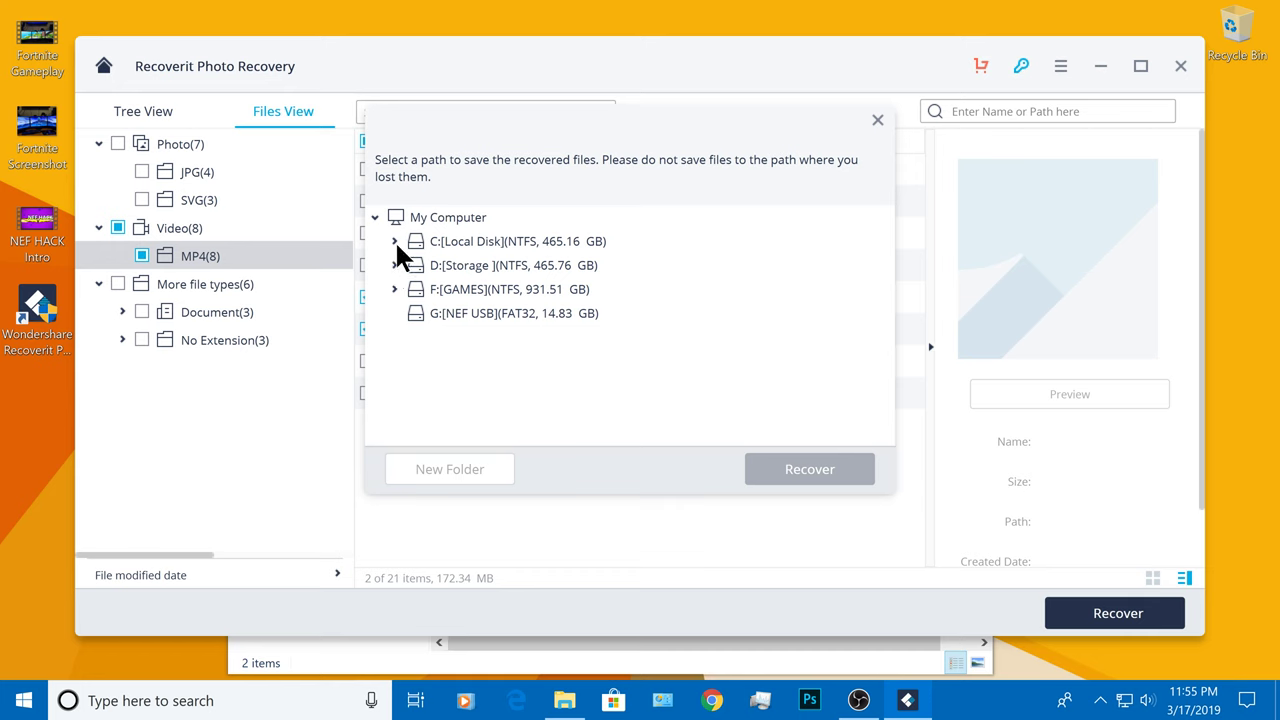
pyautogui.doubleClick(461, 241)
pyautogui.click(477, 338)
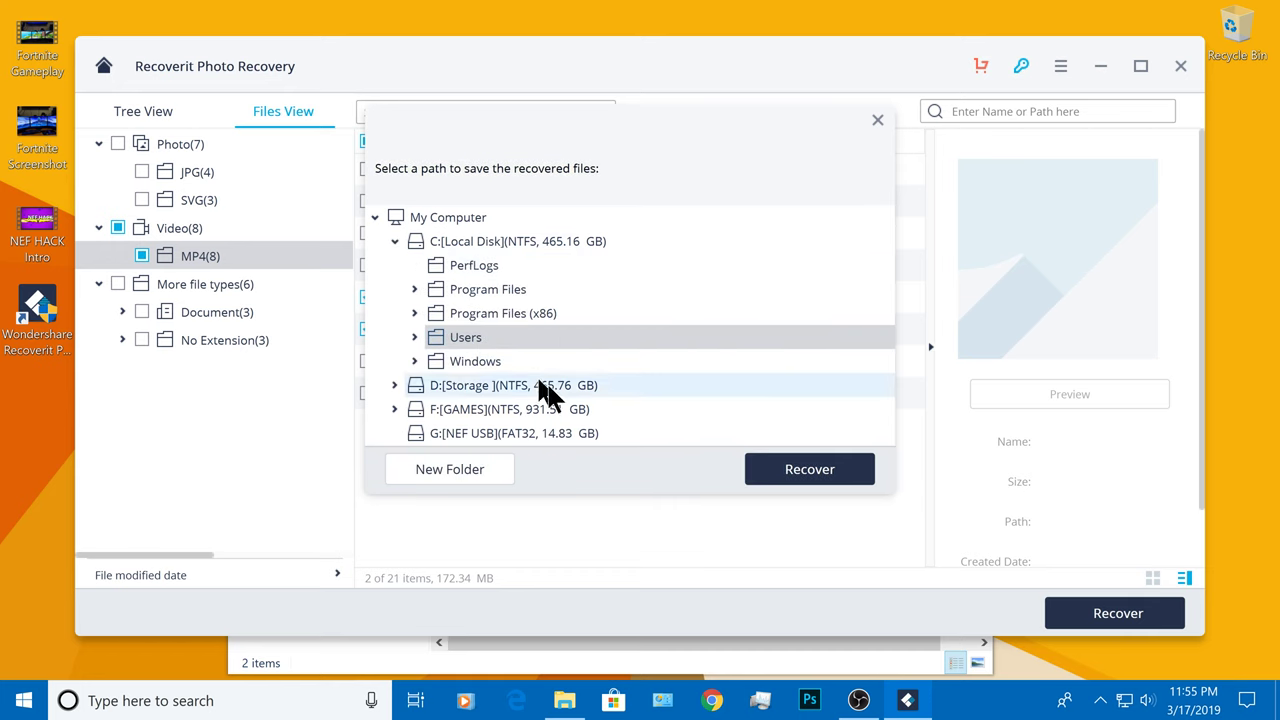
pyautogui.click(777, 478)
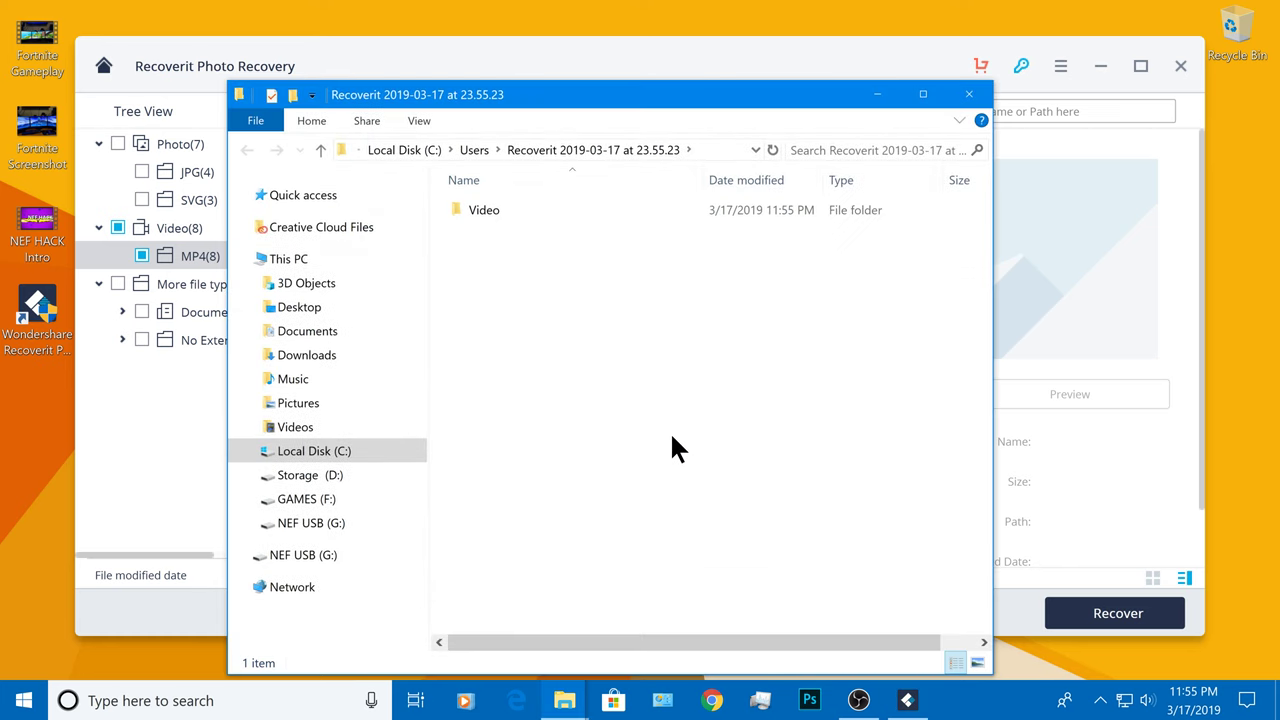
# - Open the recovered Video > MP4 folder and play 'NEF HACK Intro' through, then close the player
pyautogui.doubleClick(512, 210)
pyautogui.doubleClick(512, 210)
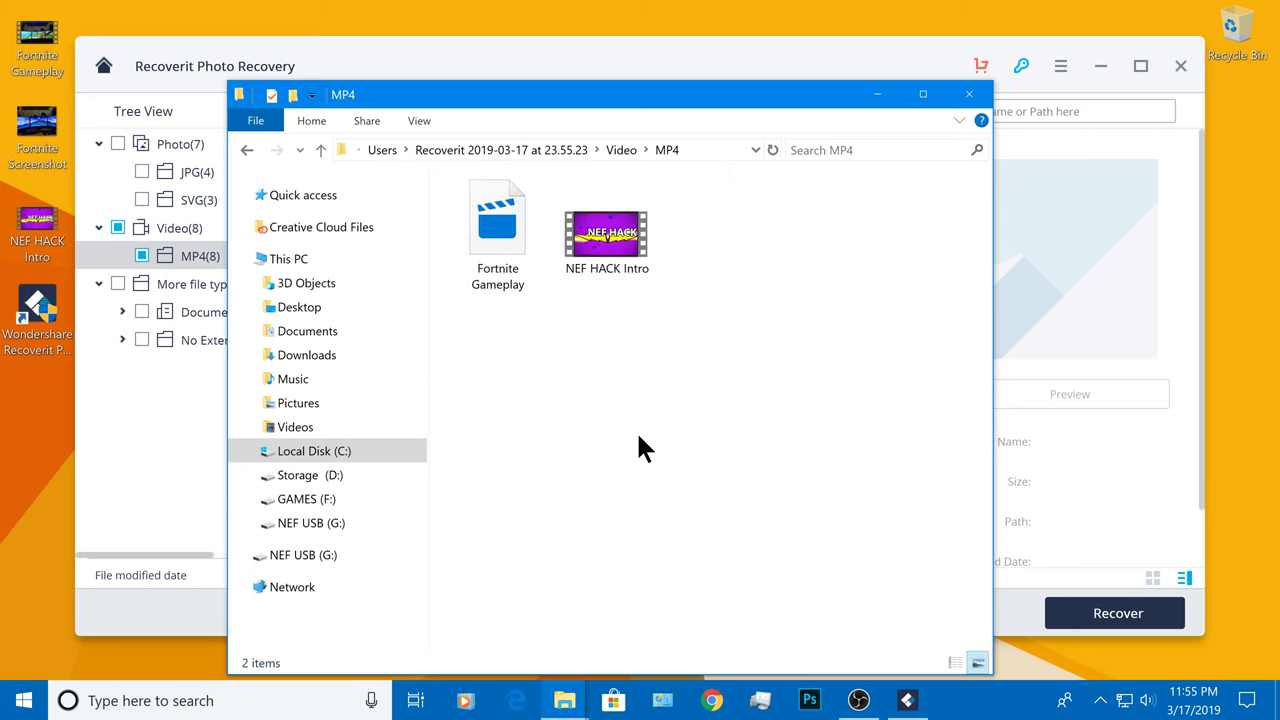
pyautogui.doubleClick(604, 245)
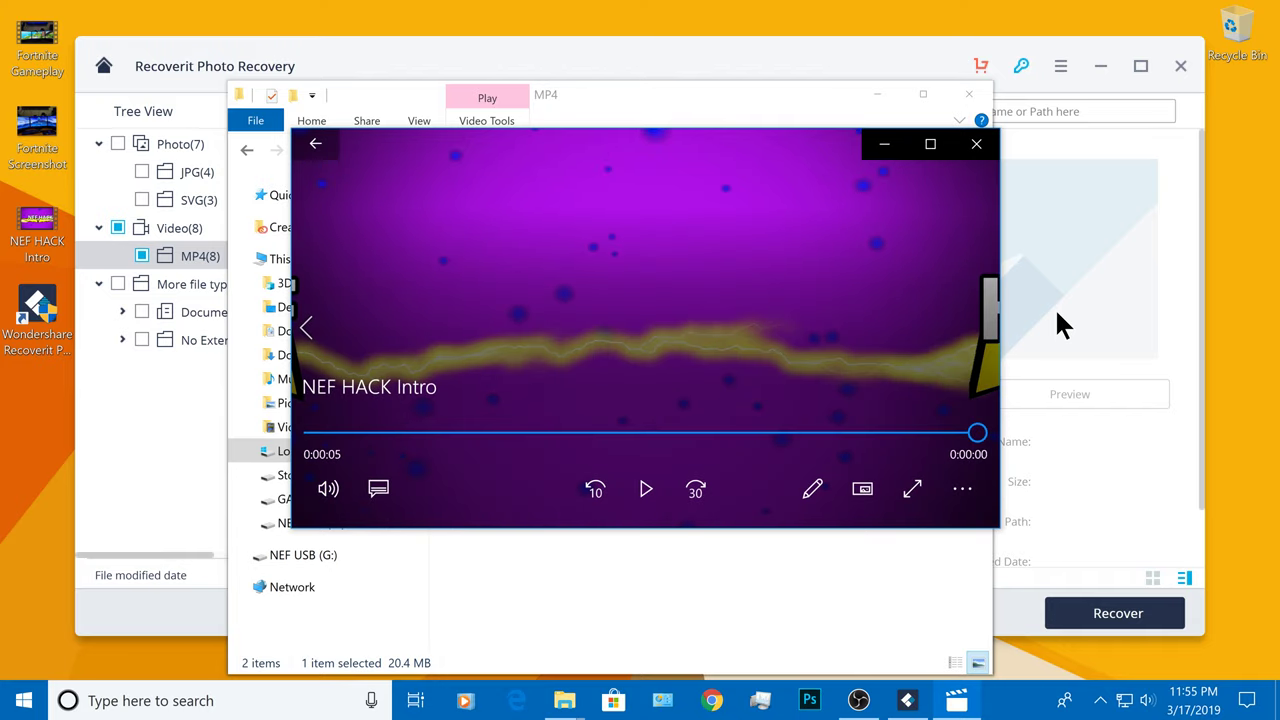
pyautogui.click(974, 146)
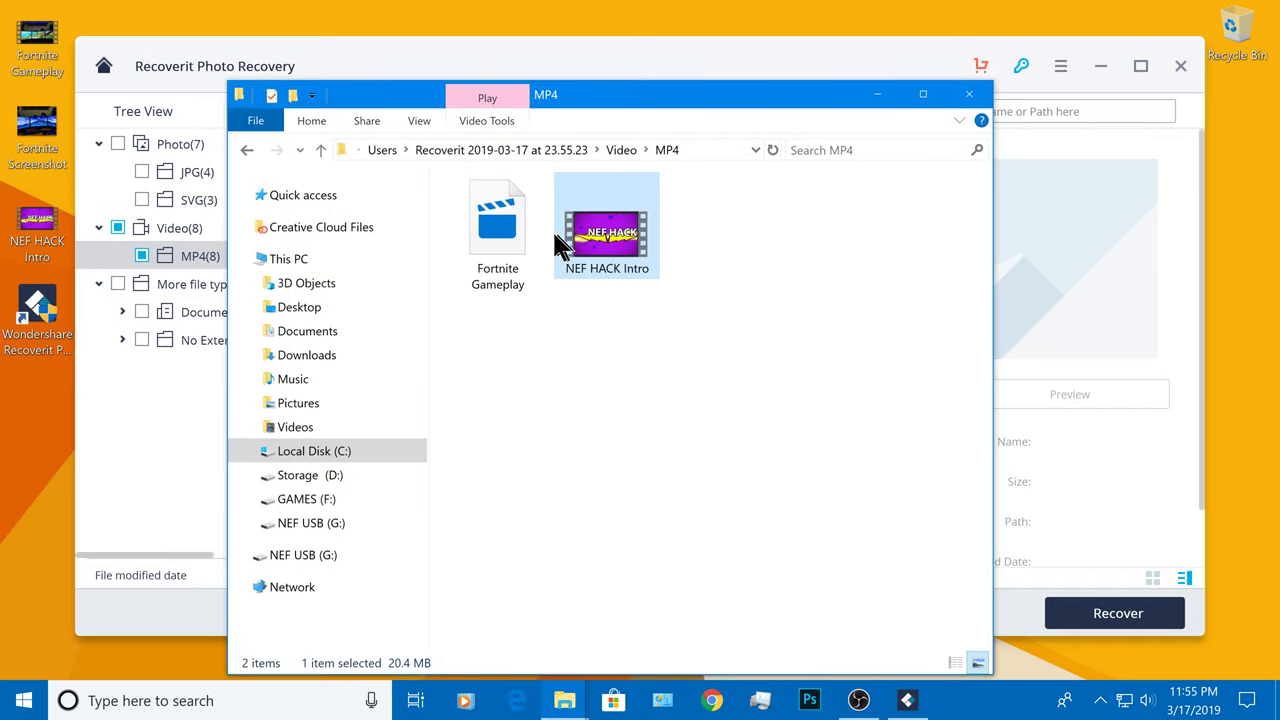
# - Play the recovered 'Fortnite Gameplay' video in Movies & TV through to 0:00:31
pyautogui.doubleClick(511, 229)
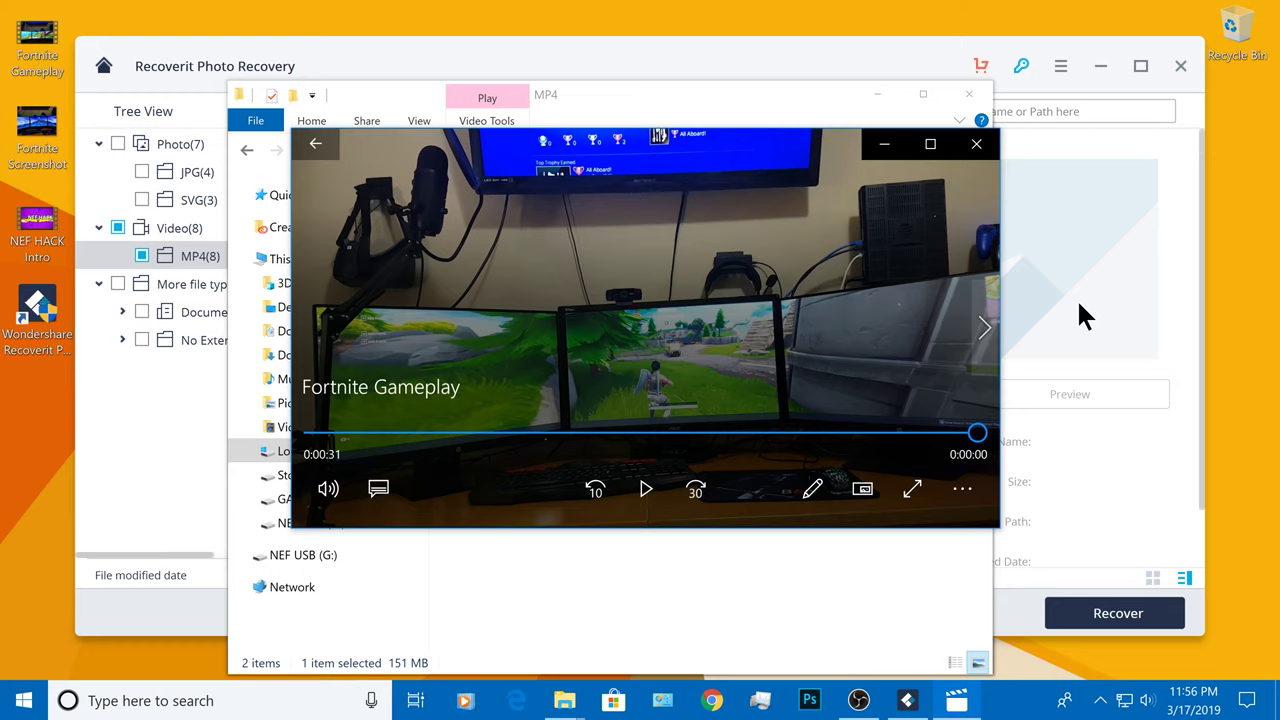
pyautogui.click(977, 142)
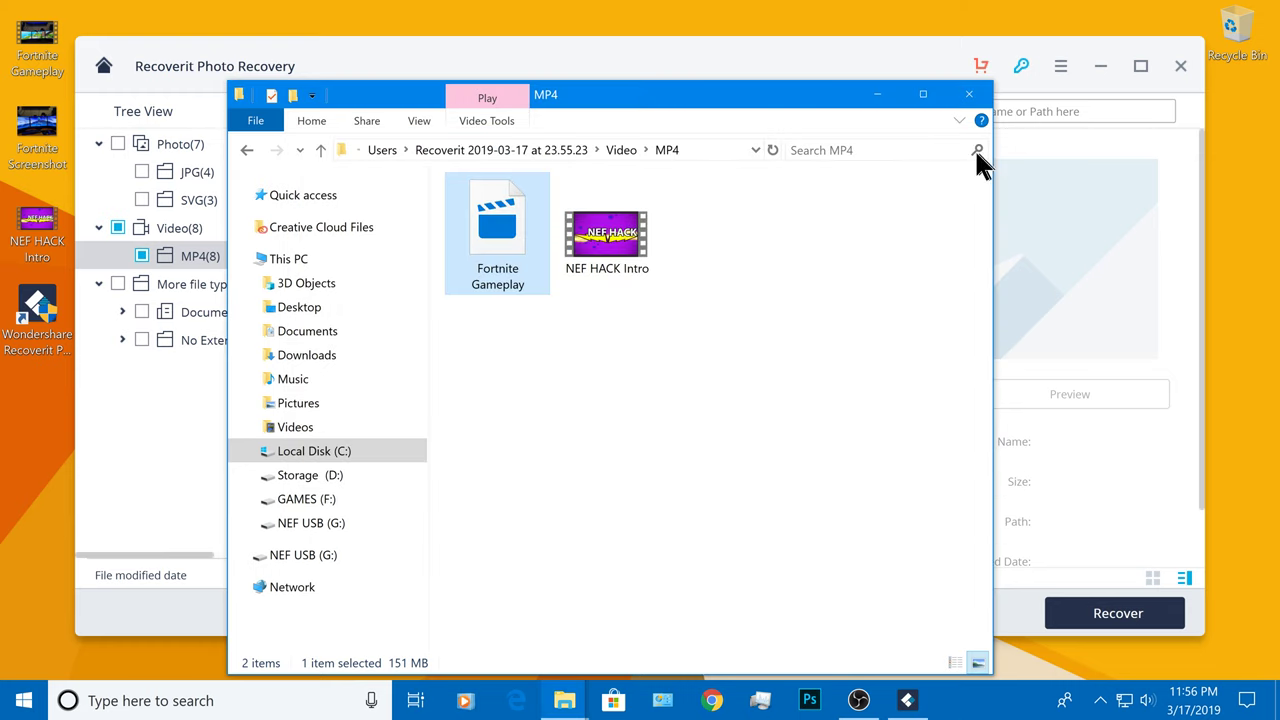